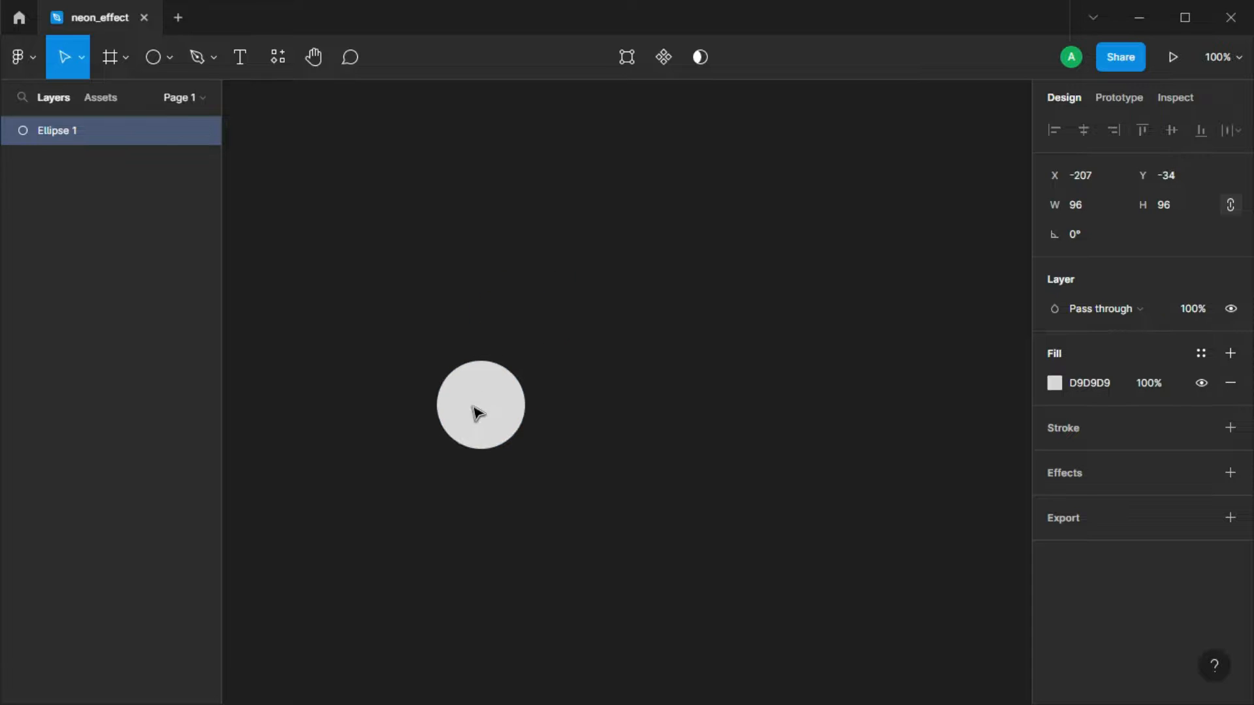
# Step: Change the circle's fill to the pink EE0D94
pyautogui.click(1054, 383)
pyautogui.moveTo(921, 495); pyautogui.dragTo(997, 485)
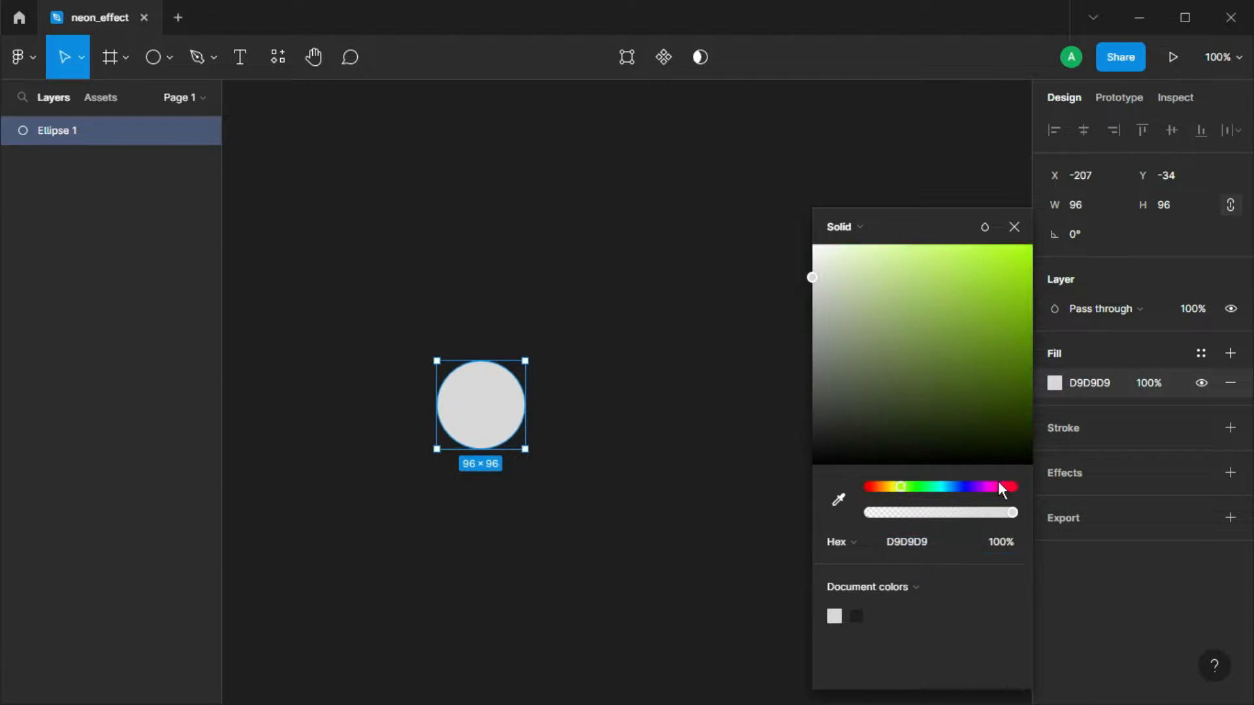
pyautogui.moveTo(1004, 418); pyautogui.dragTo(1021, 265)
pyautogui.click(1014, 226)
# Step: Duplicate the pink circle up and to its right, and fill the copy with the red FF3434
pyautogui.moveTo(495, 414); pyautogui.dragTo(689, 296)
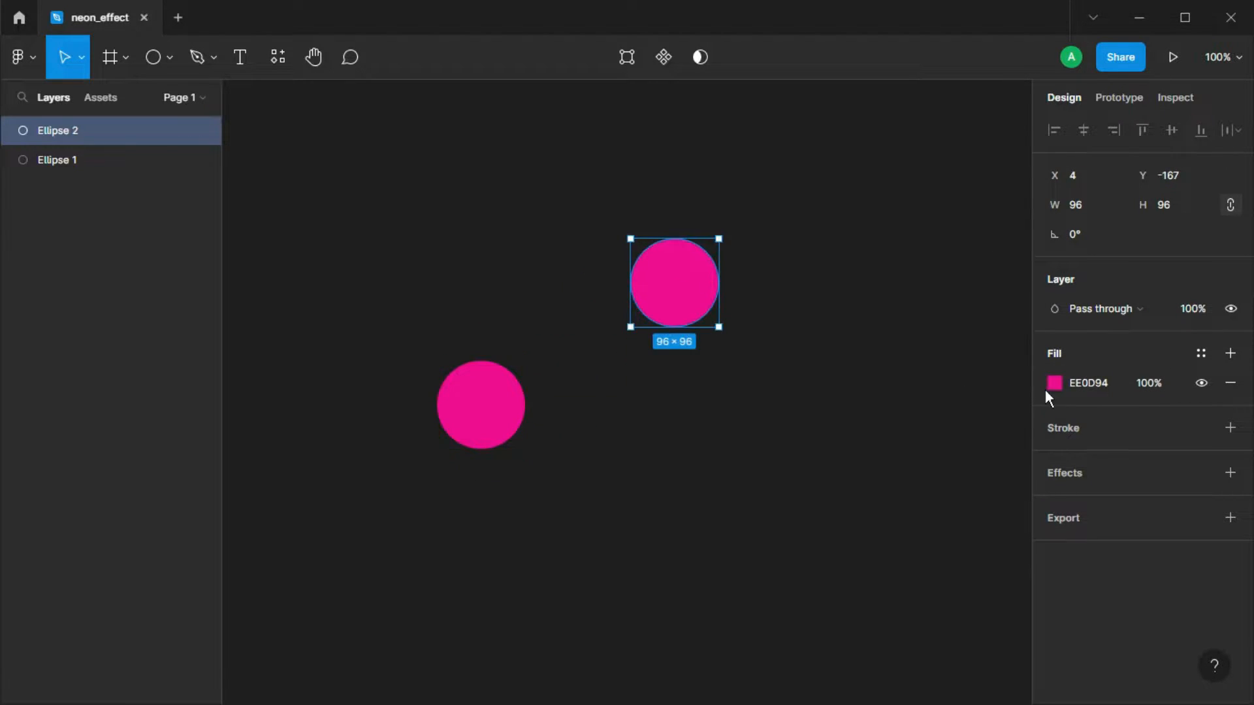
pyautogui.click(1053, 383)
pyautogui.moveTo(1000, 487); pyautogui.dragTo(1014, 487)
pyautogui.moveTo(1021, 265); pyautogui.dragTo(989, 248)
pyautogui.click(1016, 226)
# Step: Duplicate the red circle directly below, level with the pink one, and fill the copy with bright turquoise
pyautogui.moveTo(672, 298); pyautogui.dragTo(687, 415)
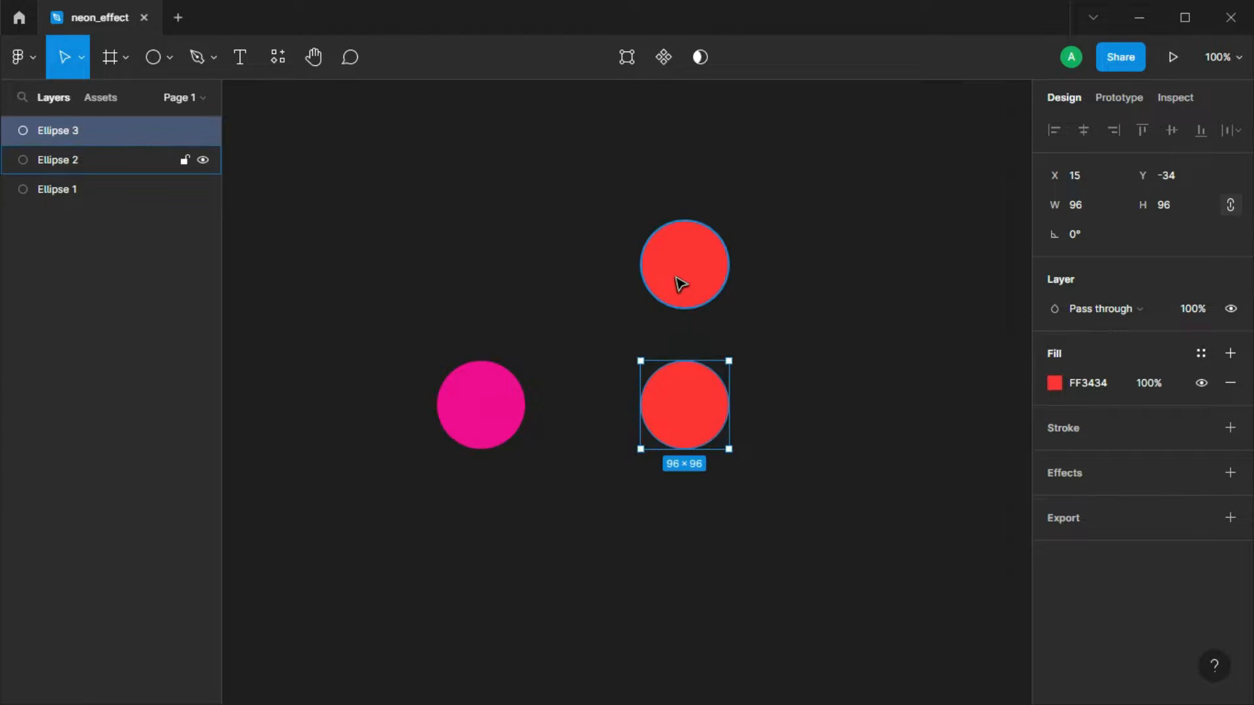
pyautogui.click(1055, 383)
pyautogui.moveTo(941, 370); pyautogui.dragTo(932, 385)
pyautogui.click(938, 487)
pyautogui.moveTo(985, 303); pyautogui.dragTo(1002, 248)
pyautogui.click(1015, 226)
# Step: Move the red circle so it sits above and midway between the pink and turquoise circles
pyautogui.click(705, 271)
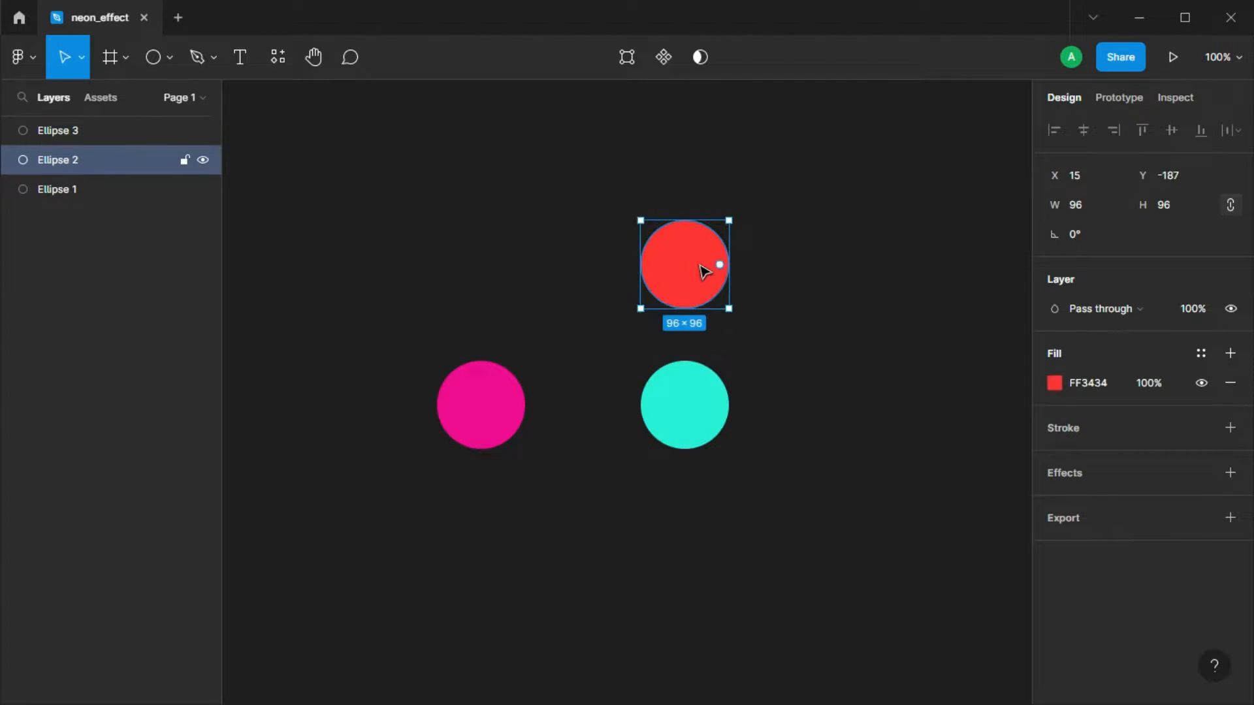
pyautogui.doubleClick(705, 271)
pyautogui.click(243, 57)
pyautogui.moveTo(686, 260); pyautogui.dragTo(585, 277)
# Step: Draw a rectangle about 353 × 179 over the three circles and center it between them
pyautogui.click(155, 58)
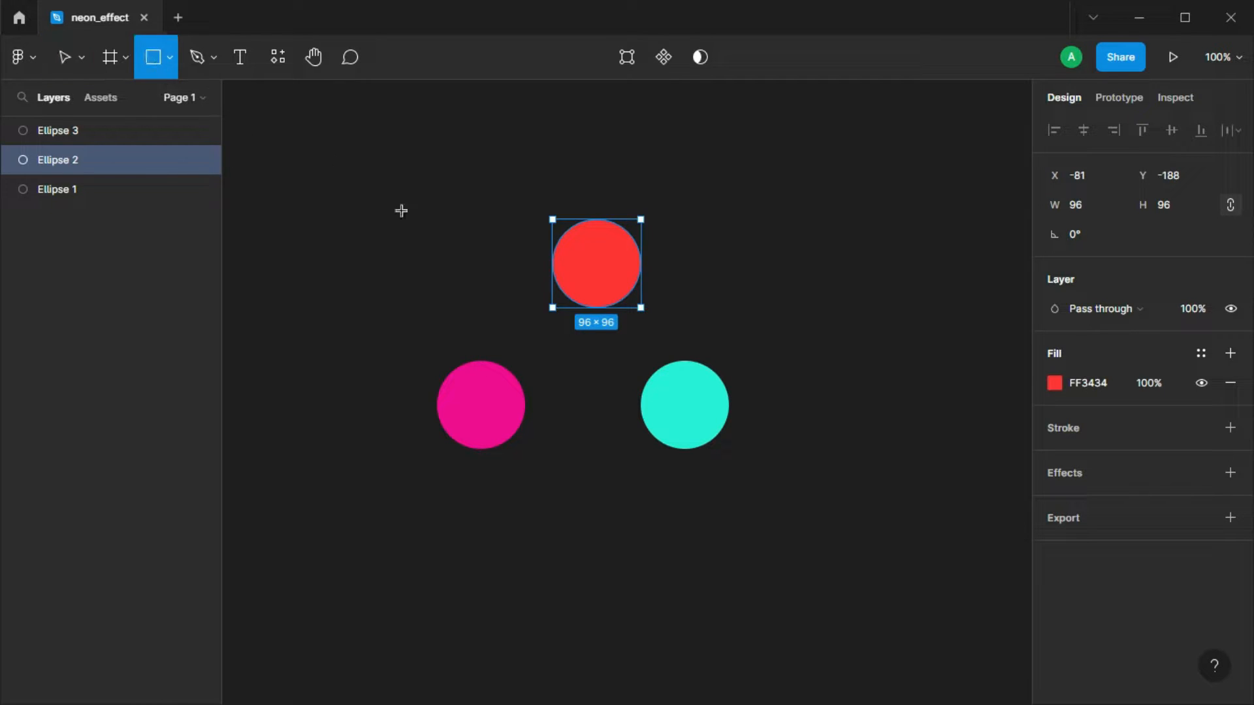
pyautogui.moveTo(428, 249)
pyautogui.mouseDown()
pyautogui.moveTo(648, 335)
pyautogui.moveTo(751, 413)
pyautogui.mouseUp()
pyautogui.moveTo(590, 328); pyautogui.dragTo(587, 329)
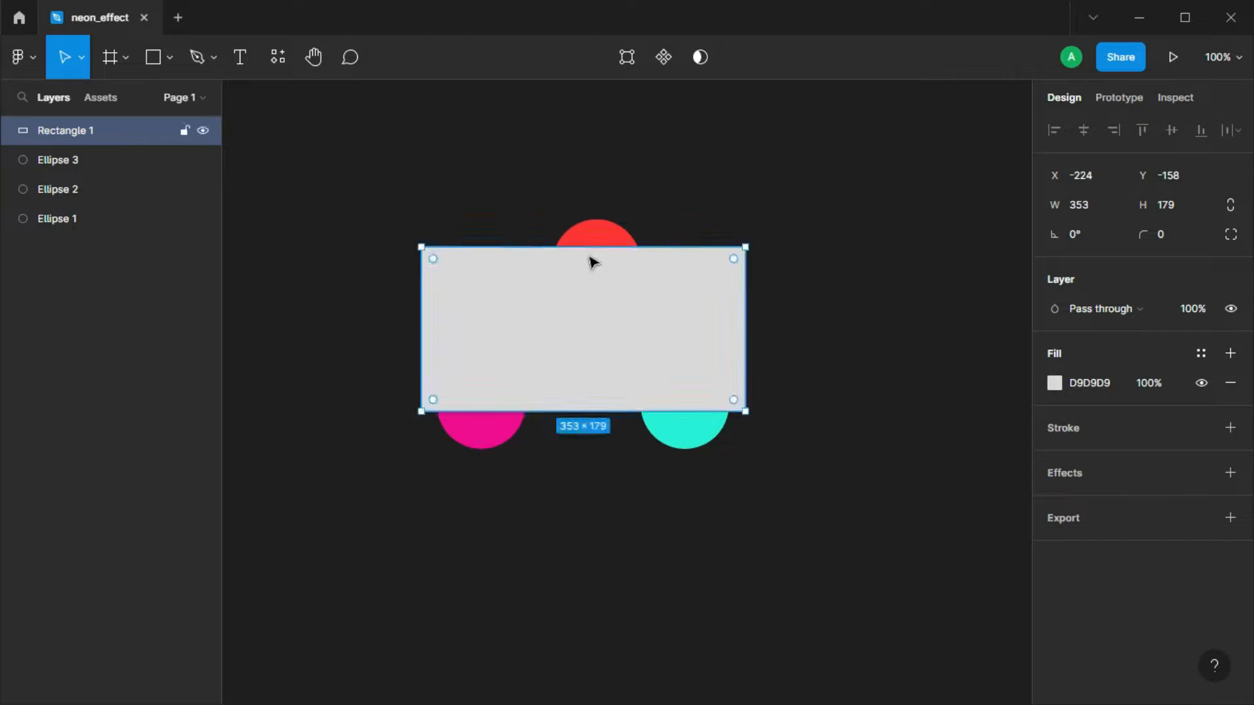
# Step: Move the red, turquoise and pink circles onto the rectangle's upper-right, lower-right and lower-left corners respectively
pyautogui.moveTo(598, 245); pyautogui.dragTo(752, 233)
pyautogui.moveTo(695, 434); pyautogui.dragTo(756, 433)
pyautogui.moveTo(486, 428); pyautogui.dragTo(425, 434)
# Step: Change the rectangle's fill color to white FFFFFF
pyautogui.click(622, 349)
pyautogui.click(1053, 383)
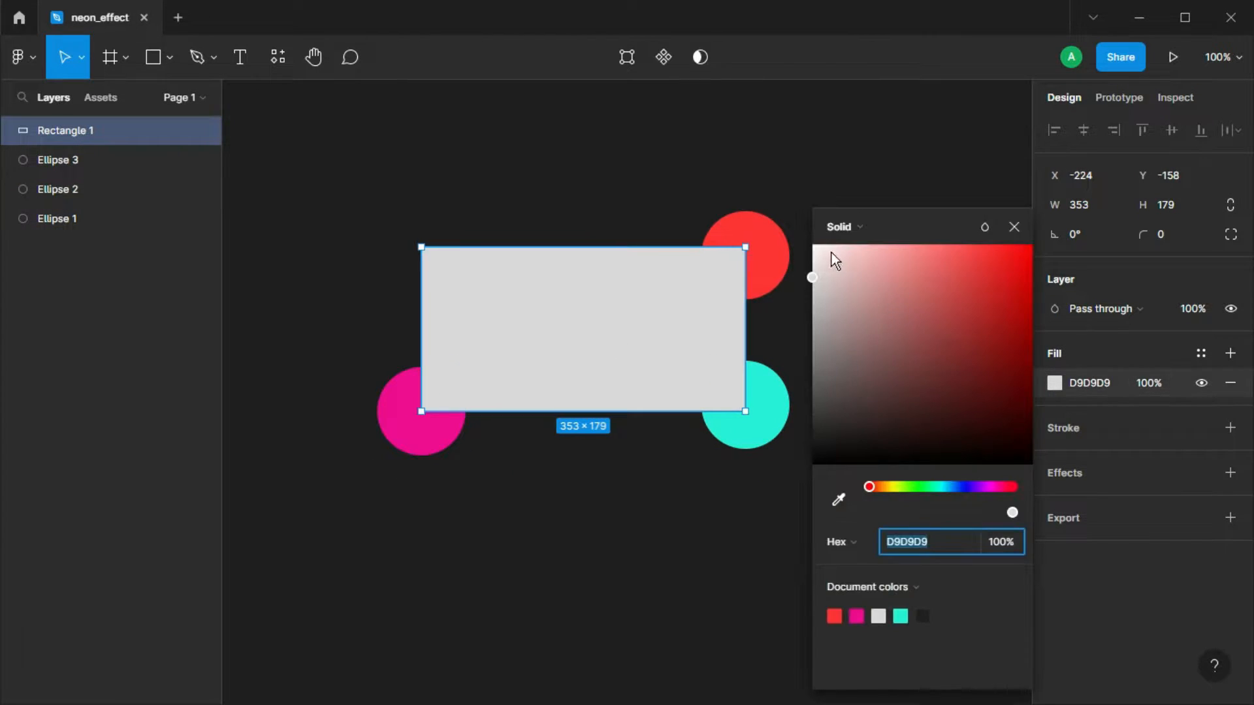
pyautogui.moveTo(834, 253); pyautogui.dragTo(812, 244)
pyautogui.click(1014, 226)
# Step: Set the rectangle's corner radius to 10 and its fill opacity to 5%
pyautogui.click(1163, 236)
pyautogui.write('10')
pyautogui.click(1156, 385)
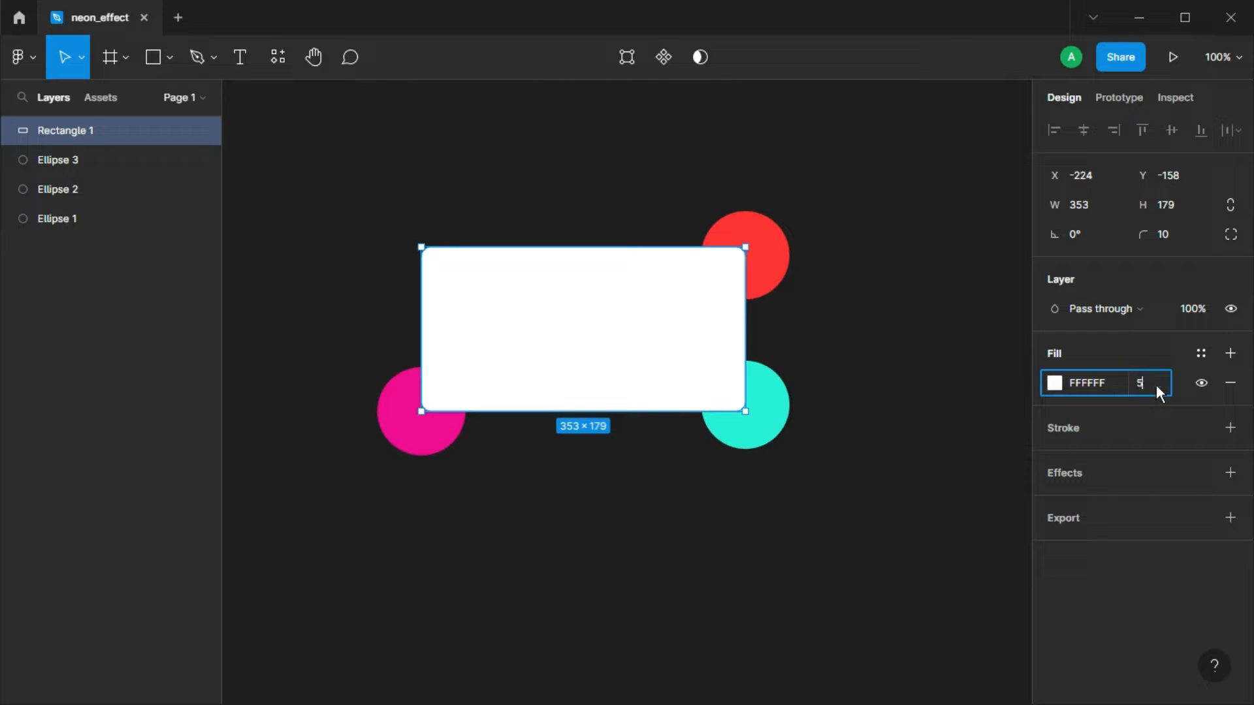
pyautogui.press('Return')
# Step: Add a Background blur effect with a blur of 40 to the rectangle
pyautogui.click(1230, 472)
pyautogui.click(1158, 503)
pyautogui.click(1131, 543)
pyautogui.click(1064, 505)
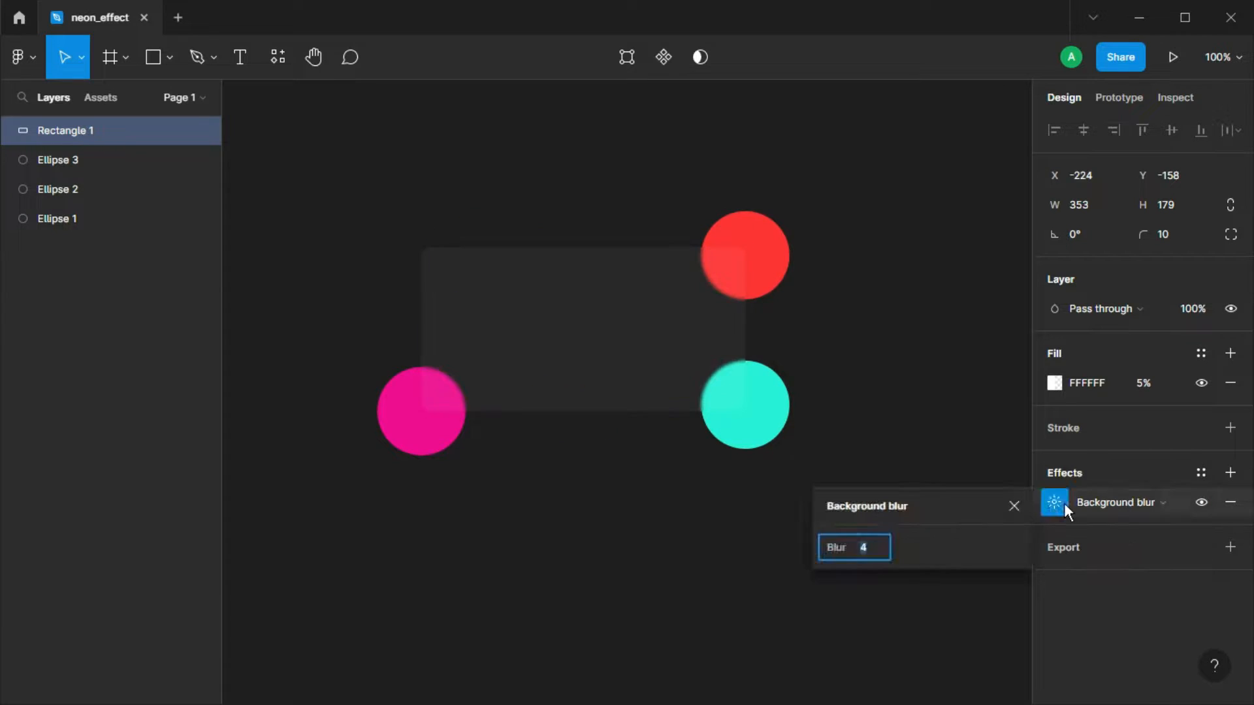
pyautogui.write('40')
pyautogui.press('Return')
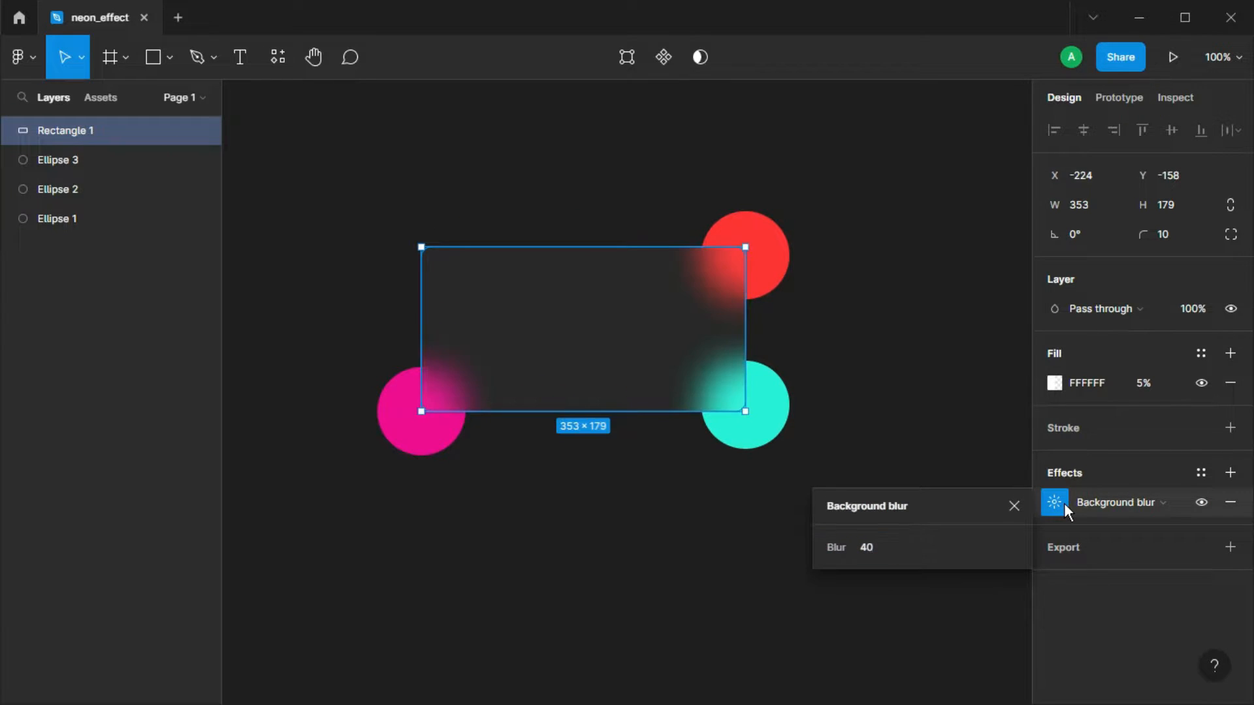
pyautogui.click(1014, 506)
pyautogui.click(873, 445)
# Step: Add an Inner shadow effect to the rectangle and make its color white FFFFFF
pyautogui.click(577, 342)
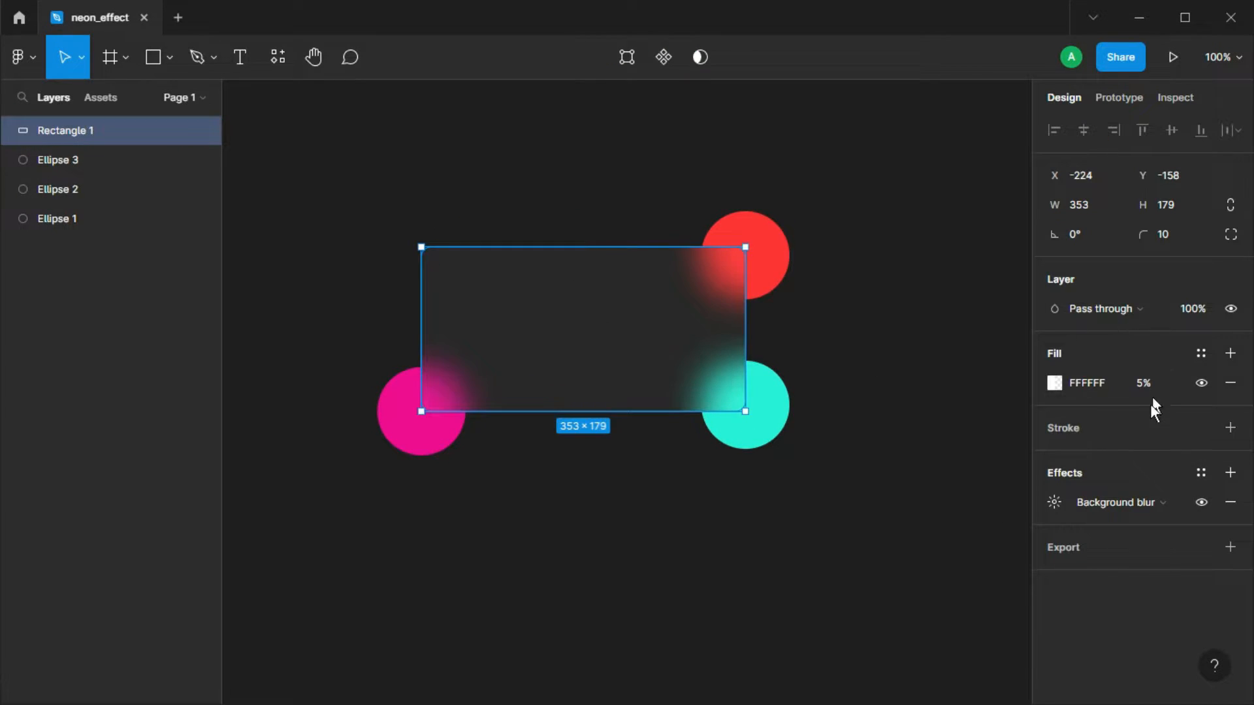
pyautogui.click(1231, 473)
pyautogui.click(1174, 503)
pyautogui.click(1136, 480)
pyautogui.click(1054, 502)
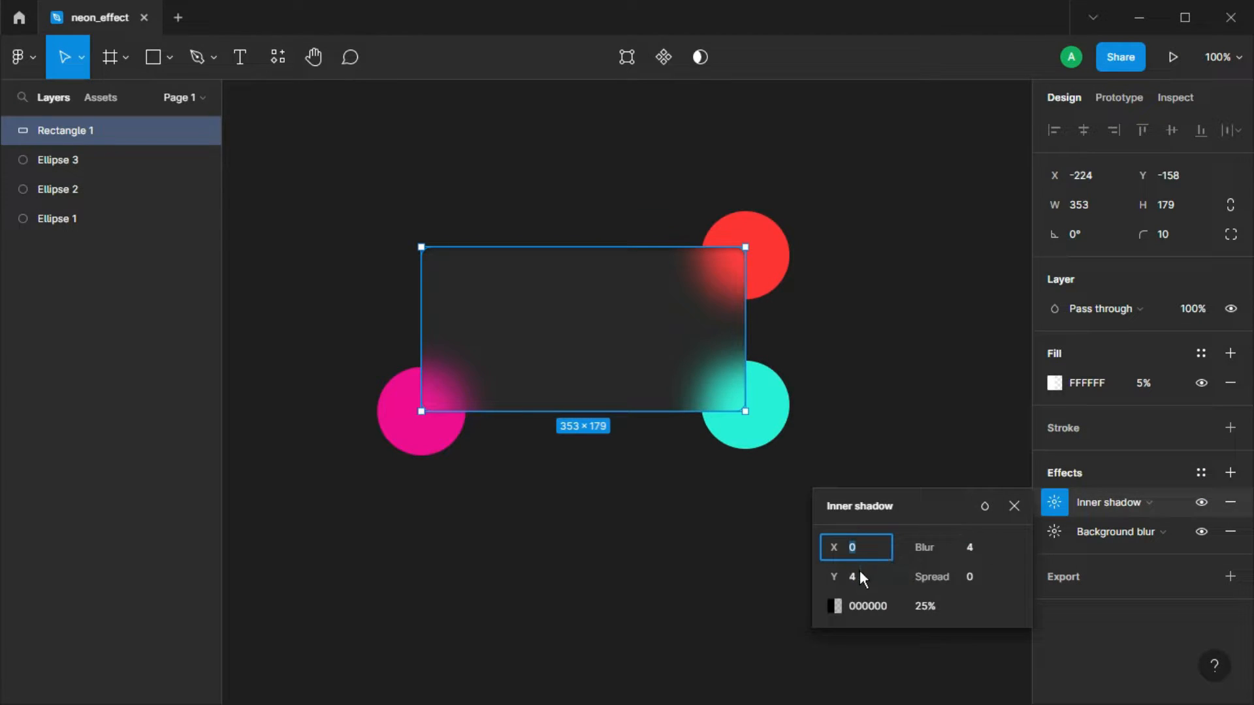
pyautogui.click(836, 606)
pyautogui.moveTo(660, 380); pyautogui.dragTo(580, 236)
pyautogui.click(795, 229)
# Step: Set the white inner shadow's blur to 40 and its opacity to 10%
pyautogui.click(973, 548)
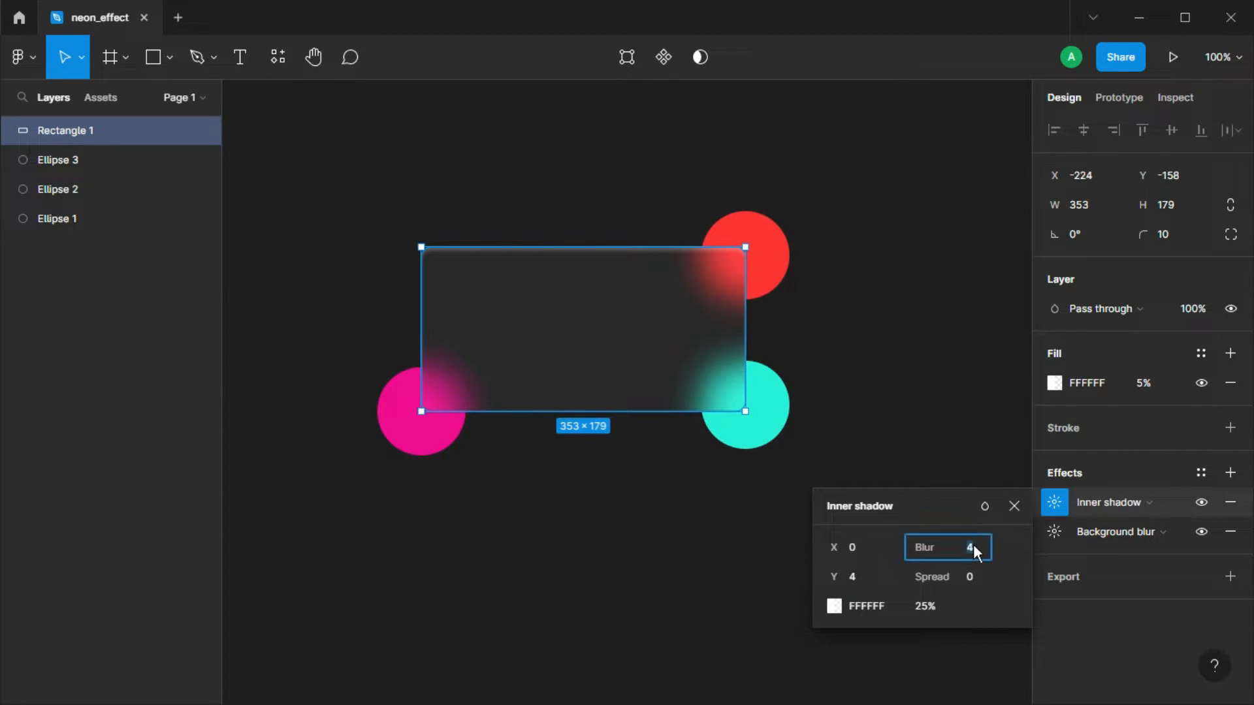
pyautogui.write('0')
pyautogui.press('Return')
pyautogui.click(938, 608)
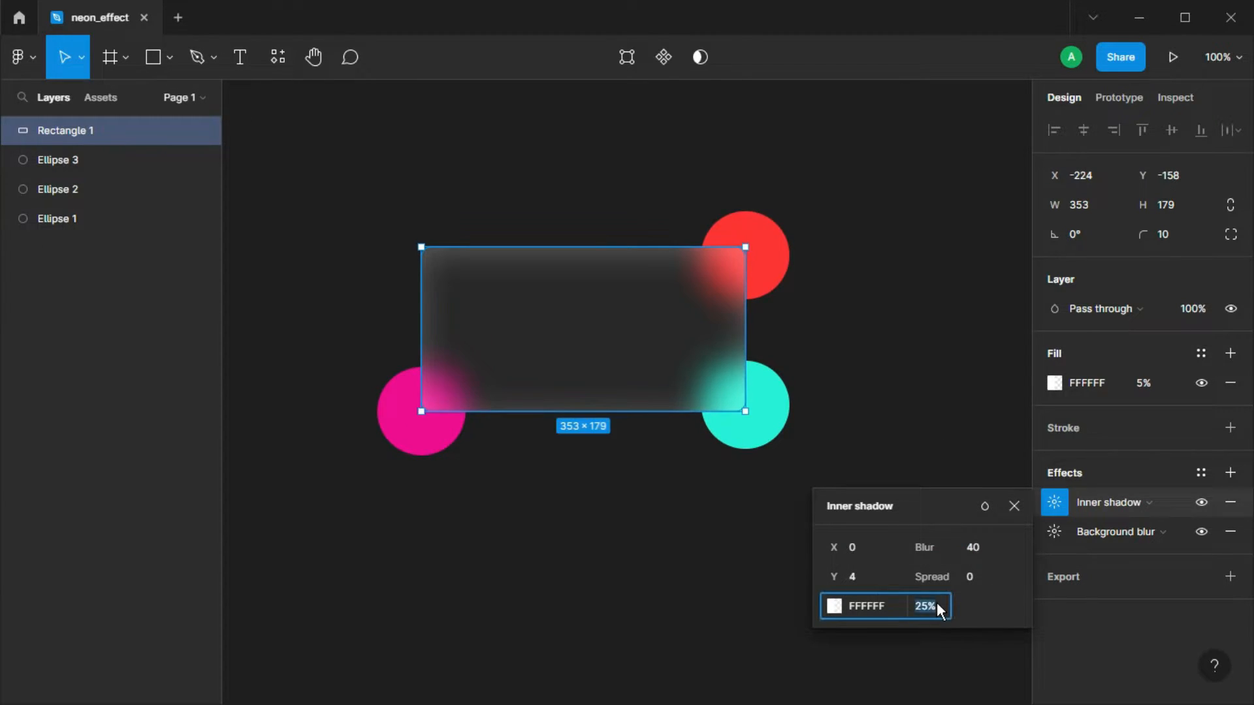
pyautogui.write('10')
pyautogui.press('Return')
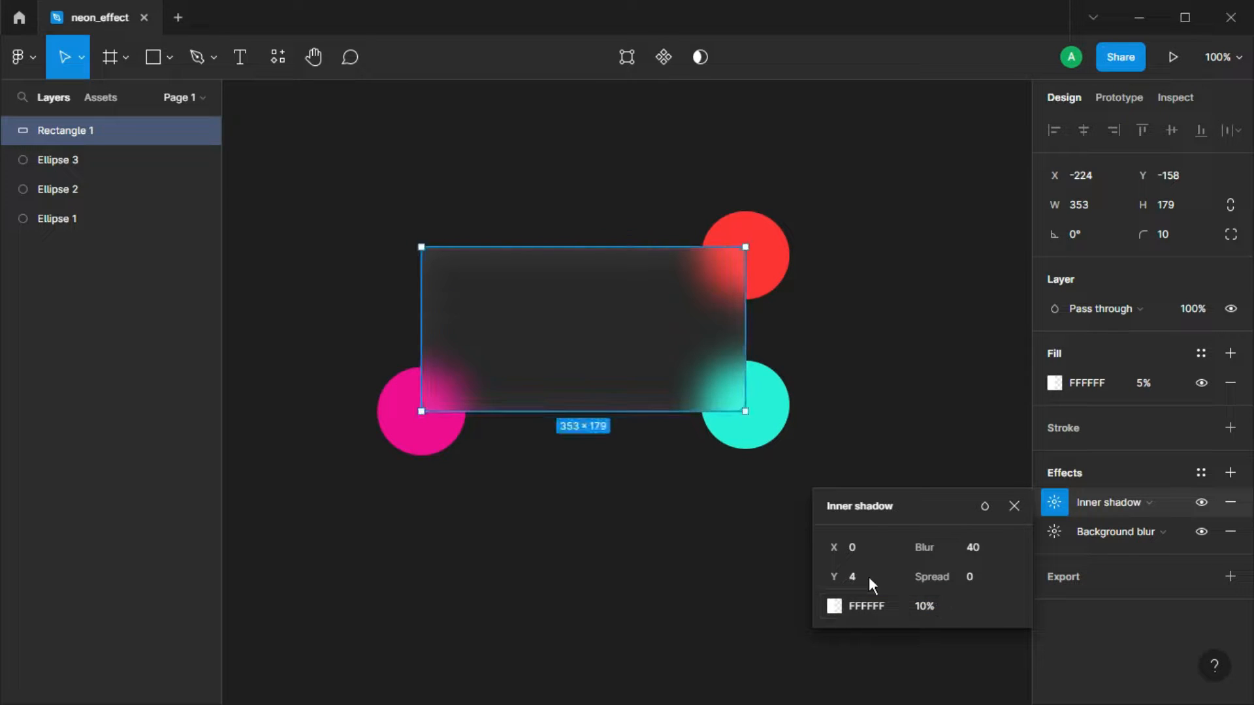
pyautogui.click(1013, 507)
# Step: Add a second Inner shadow effect to the rectangle and open its settings
pyautogui.click(1231, 473)
pyautogui.click(1158, 502)
pyautogui.click(1135, 479)
pyautogui.click(1054, 502)
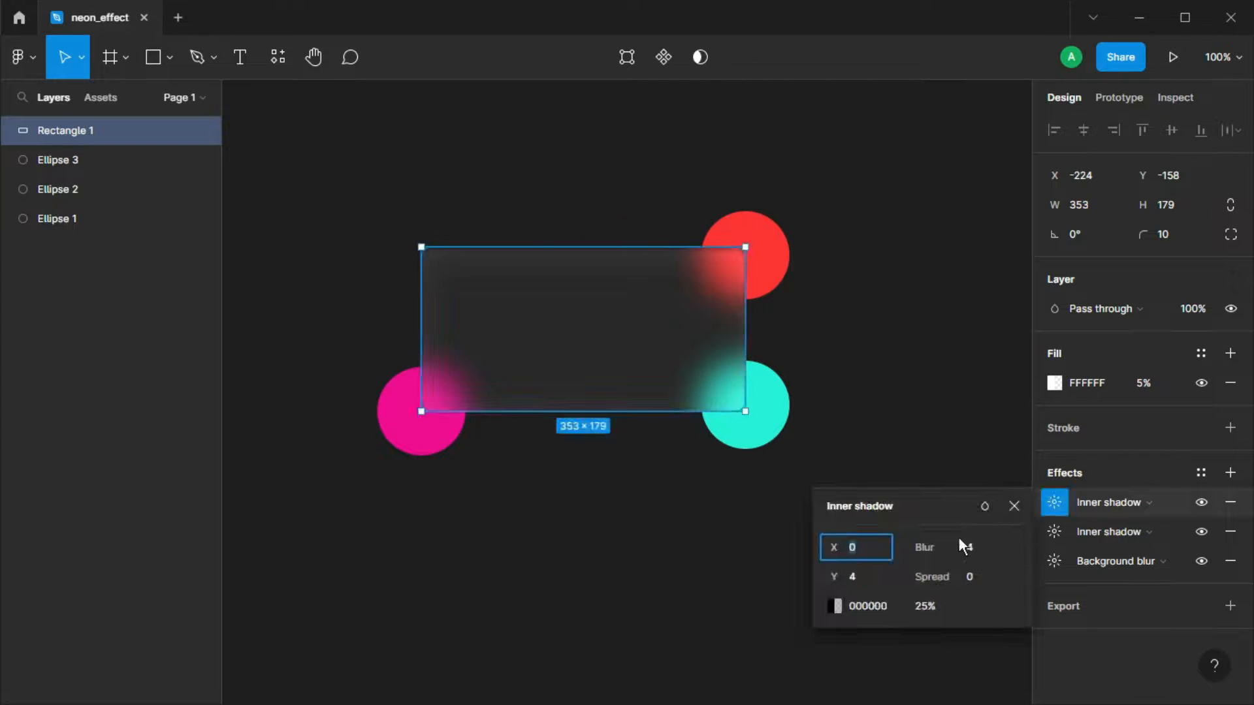
# Step: Try X and Y offsets of 40 with a blur of 20 on the second inner shadow
pyautogui.write('40')
pyautogui.click(975, 547)
pyautogui.write('20')
pyautogui.press('Return')
pyautogui.click(869, 576)
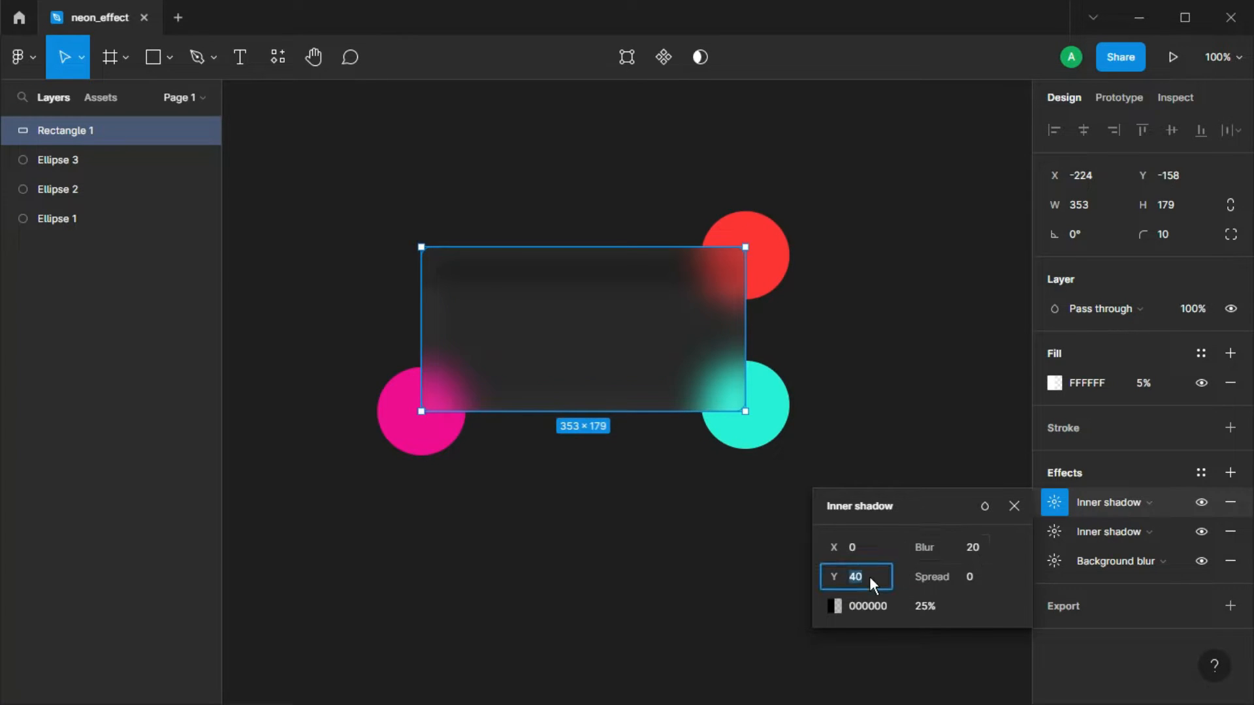
pyautogui.click(853, 547)
pyautogui.write('40')
pyautogui.press('Return')
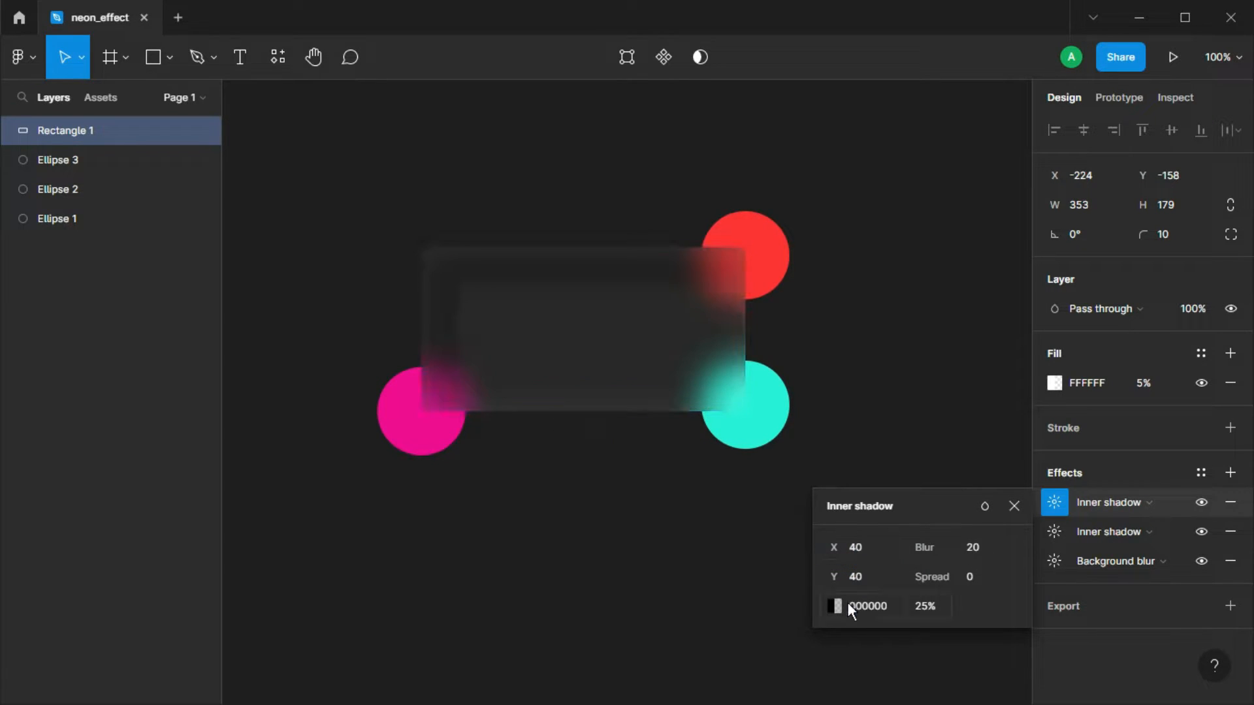
# Step: Make the second inner shadow white FFFFFF and set its X offset to 0
pyautogui.click(836, 606)
pyautogui.moveTo(628, 353); pyautogui.dragTo(591, 244)
pyautogui.click(864, 547)
pyautogui.write('0')
# Step: Try a Y offset of -40 on the second inner shadow
pyautogui.click(865, 575)
pyautogui.write('-40')
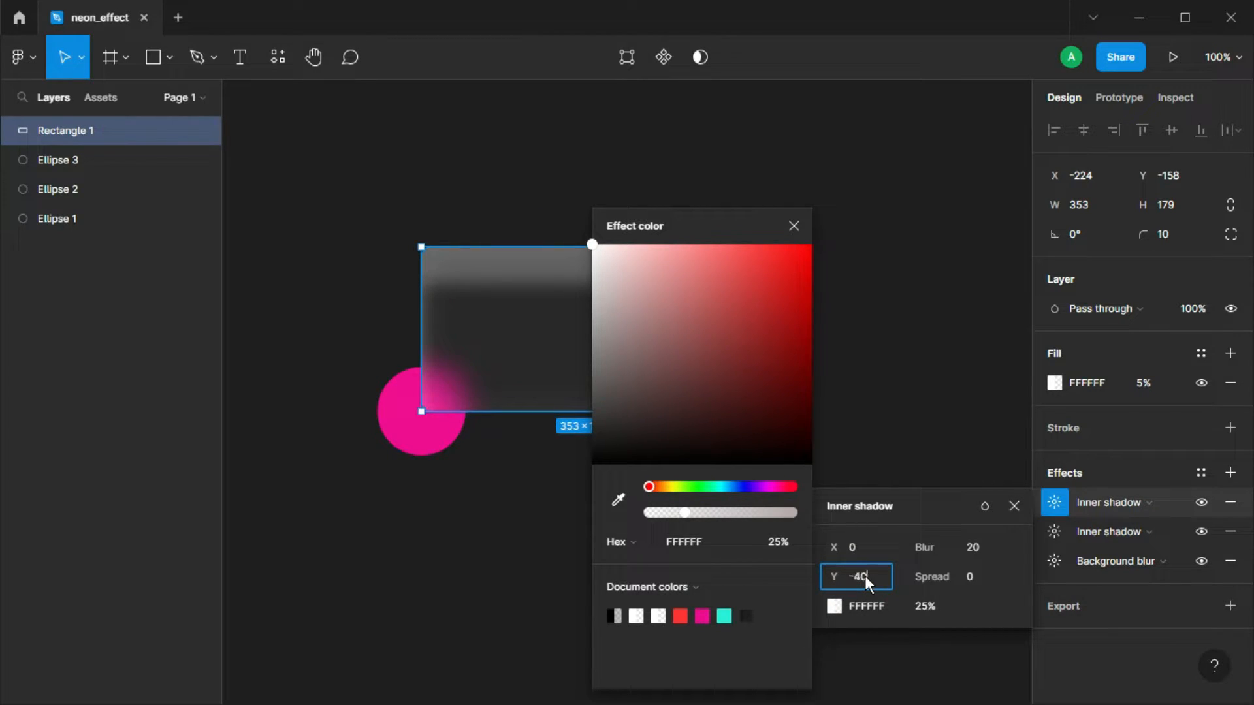
pyautogui.press('Return')
# Step: Set the second inner shadow's blur to 4, Y offset to 4 and opacity to 40%
pyautogui.click(976, 549)
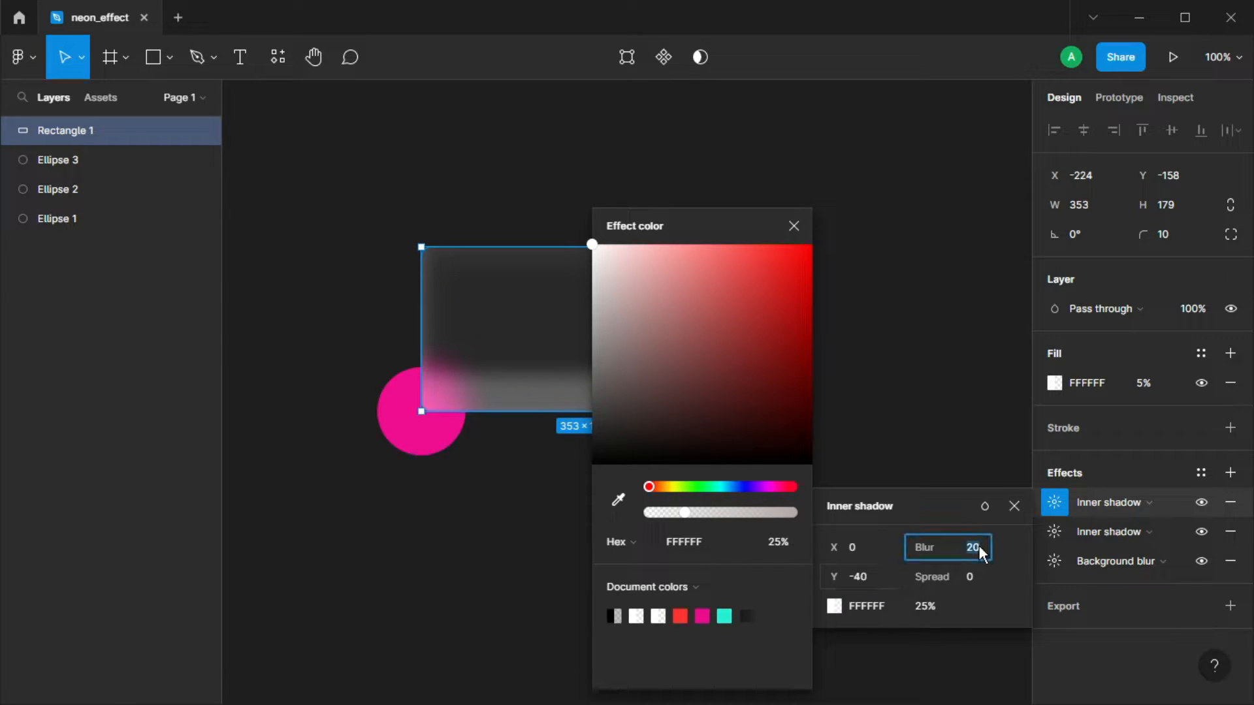
pyautogui.write('4')
pyautogui.press('Return')
pyautogui.write('4')
pyautogui.press('Return')
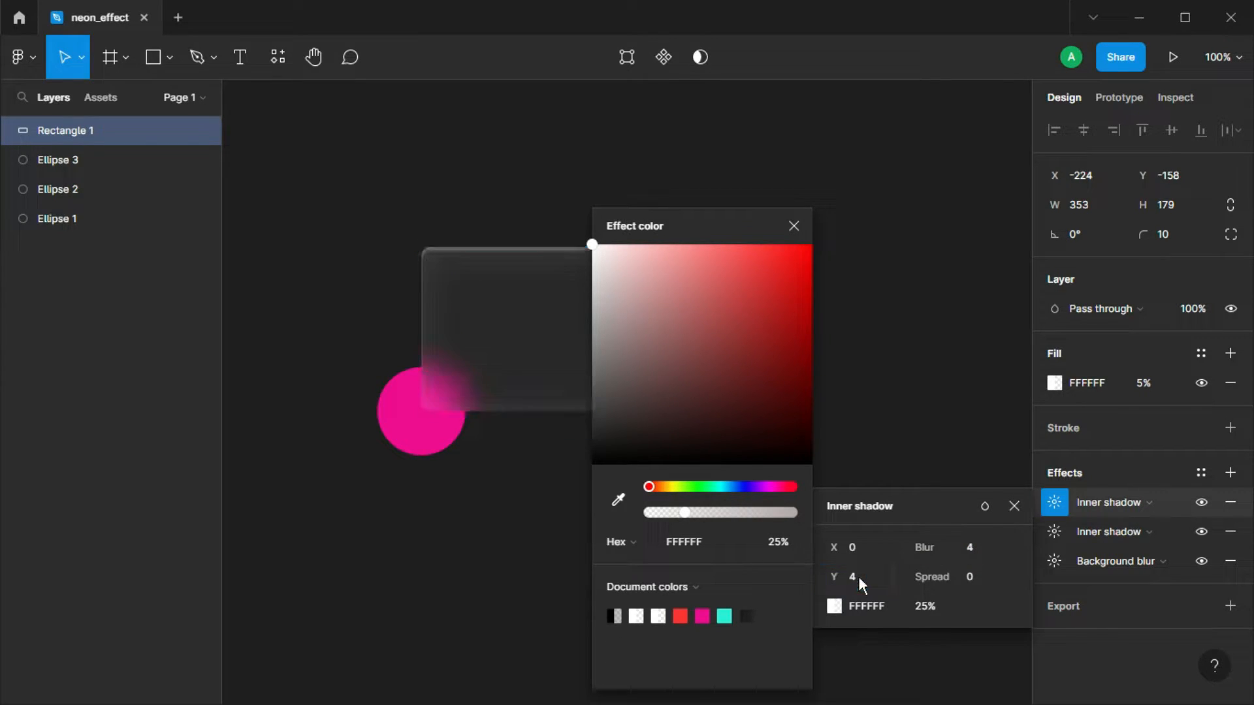
pyautogui.click(931, 610)
pyautogui.write('40')
pyautogui.press('Return')
pyautogui.click(1013, 507)
pyautogui.click(873, 416)
# Step: Add a third Inner shadow effect to the rectangle
pyautogui.click(642, 380)
pyautogui.click(1230, 472)
pyautogui.click(1111, 503)
pyautogui.click(1127, 523)
pyautogui.click(1118, 502)
pyautogui.click(1125, 458)
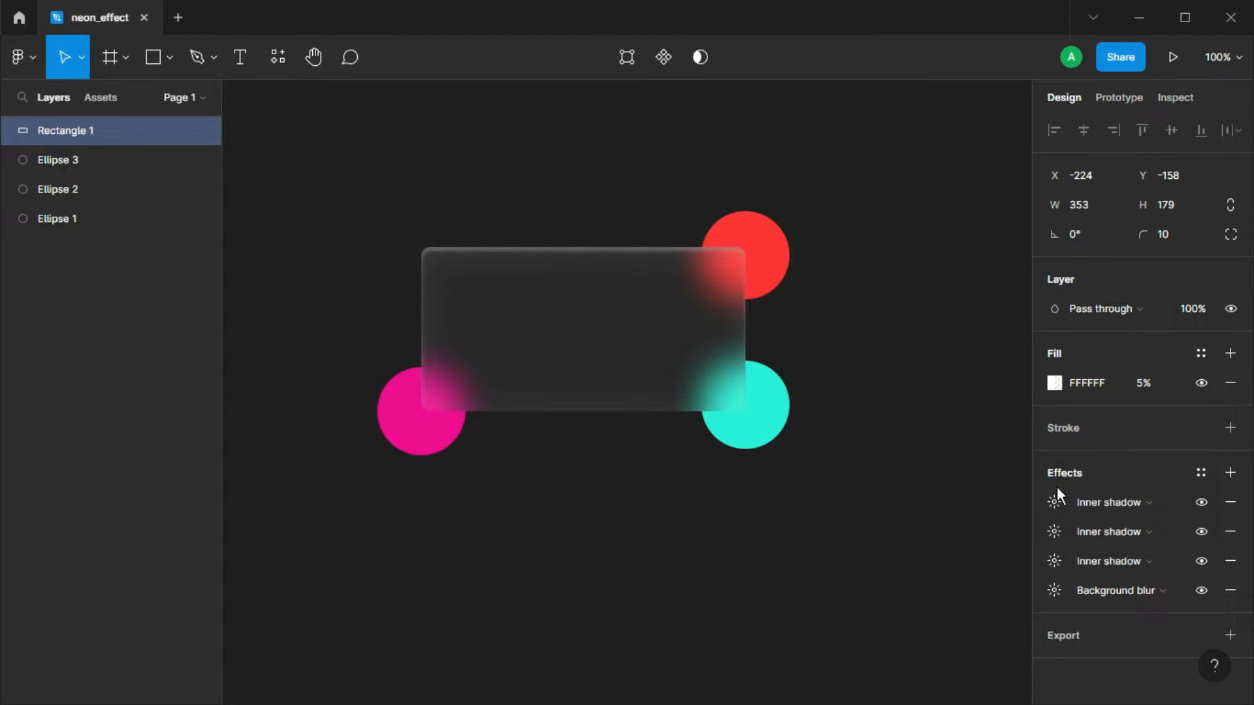
# Step: Set the third inner shadow's blur, X offset and Y offset to 10 each, keeping its color black
pyautogui.click(1054, 502)
pyautogui.click(965, 549)
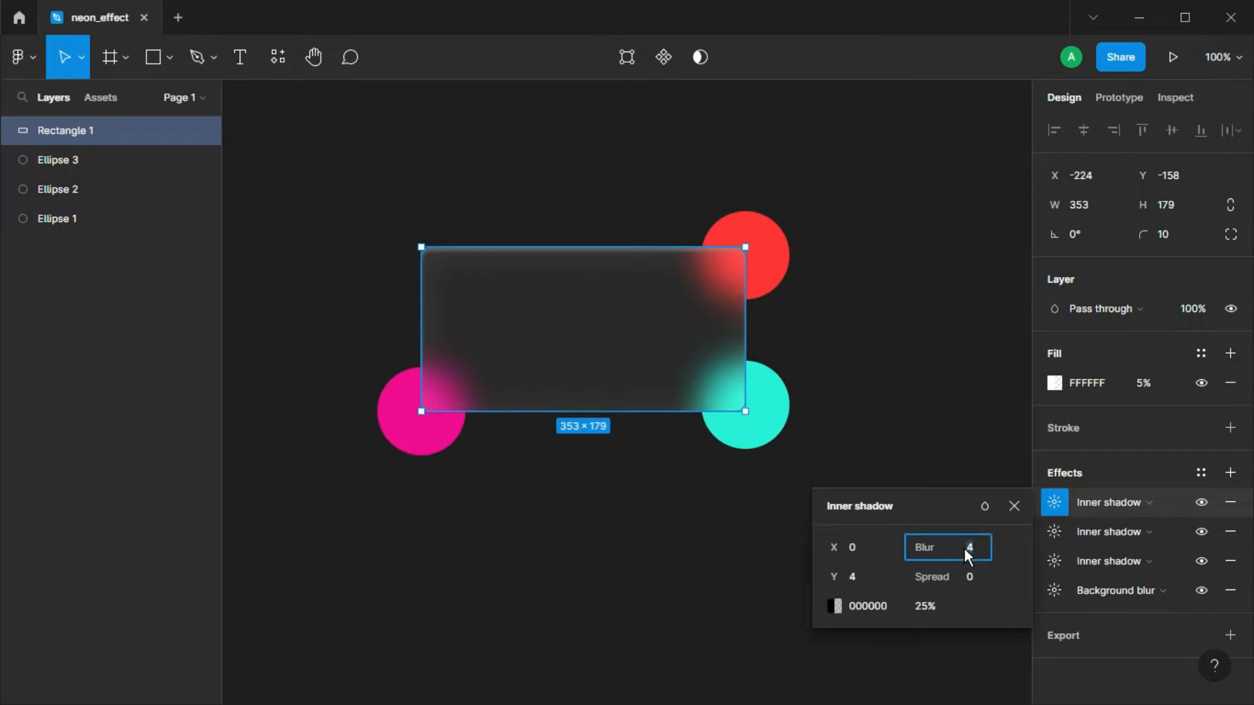
pyautogui.write('10')
pyautogui.click(835, 606)
pyautogui.moveTo(593, 462); pyautogui.dragTo(574, 475)
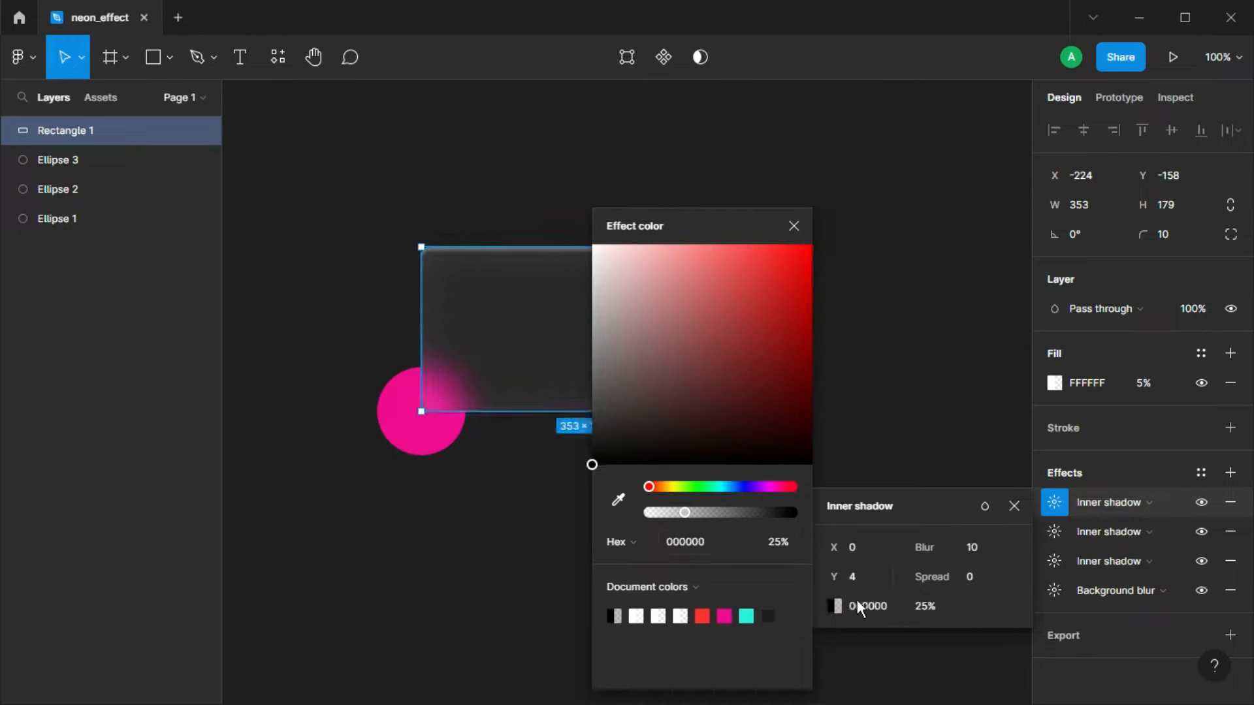
pyautogui.write('10')
pyautogui.click(854, 547)
pyautogui.write('10')
pyautogui.press('Return')
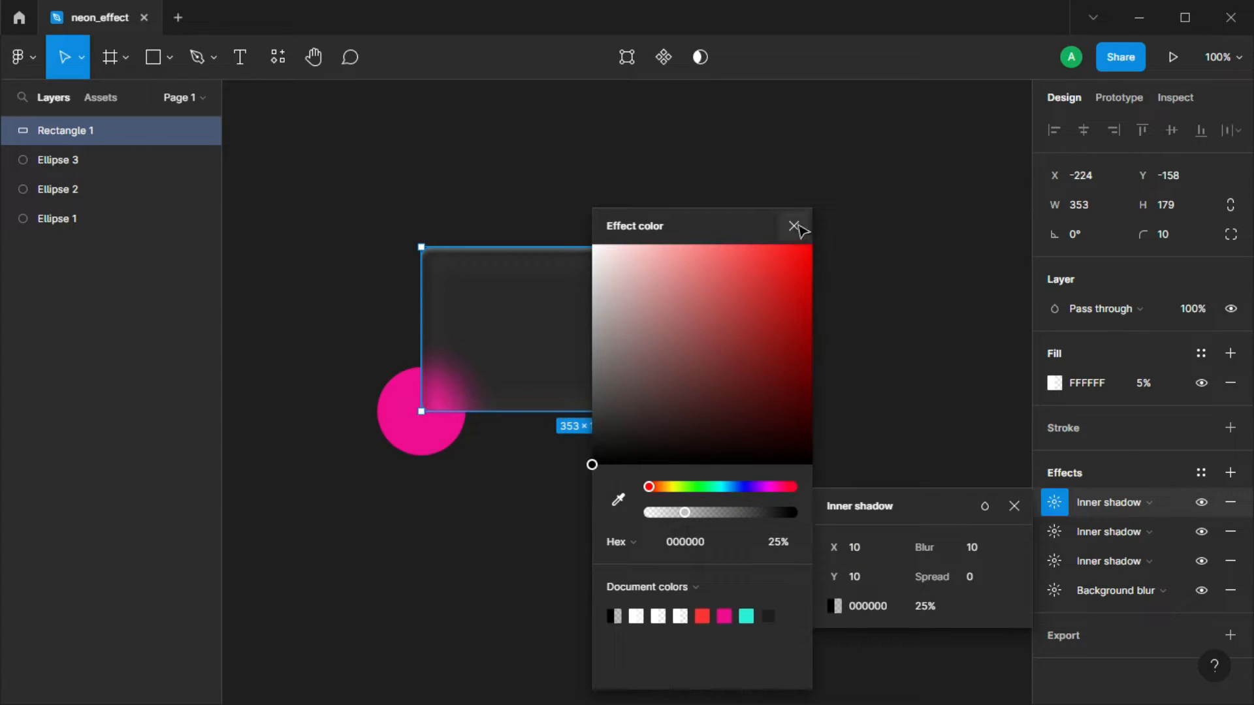
# Step: Set the black inner shadow's opacity to 20%
pyautogui.click(795, 226)
pyautogui.click(938, 604)
pyautogui.write('20')
pyautogui.press('Return')
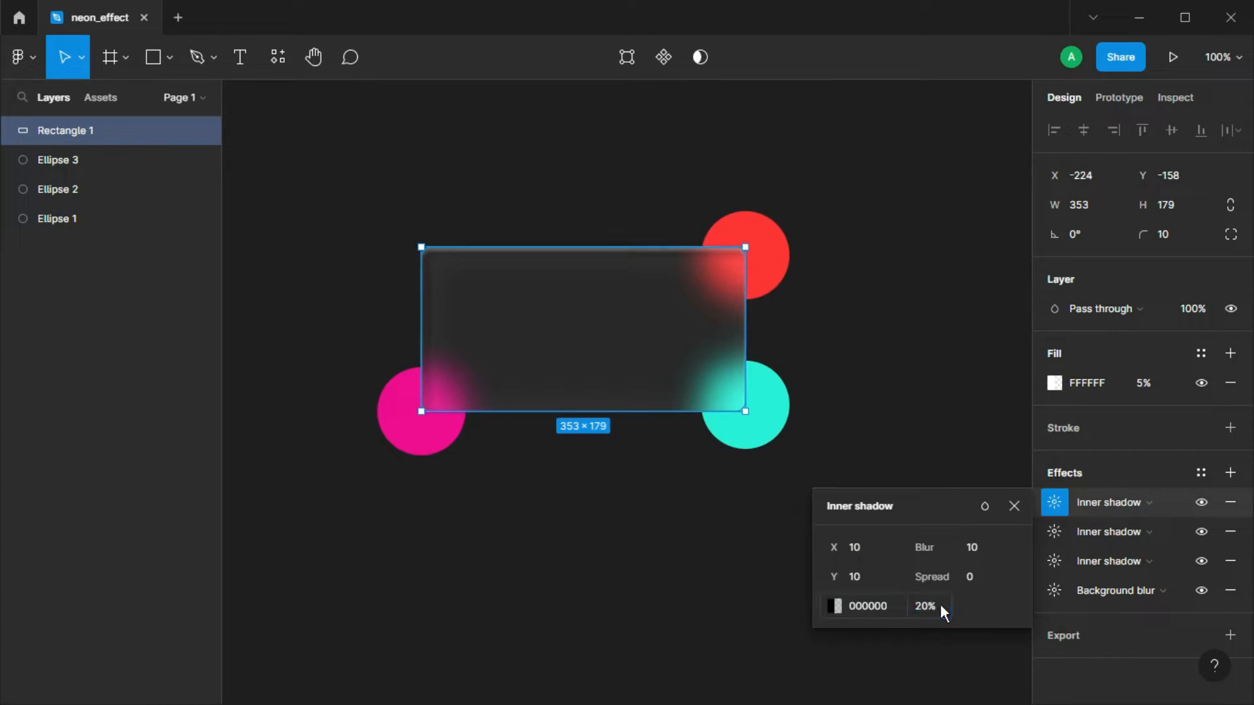
pyautogui.click(1015, 506)
pyautogui.click(929, 481)
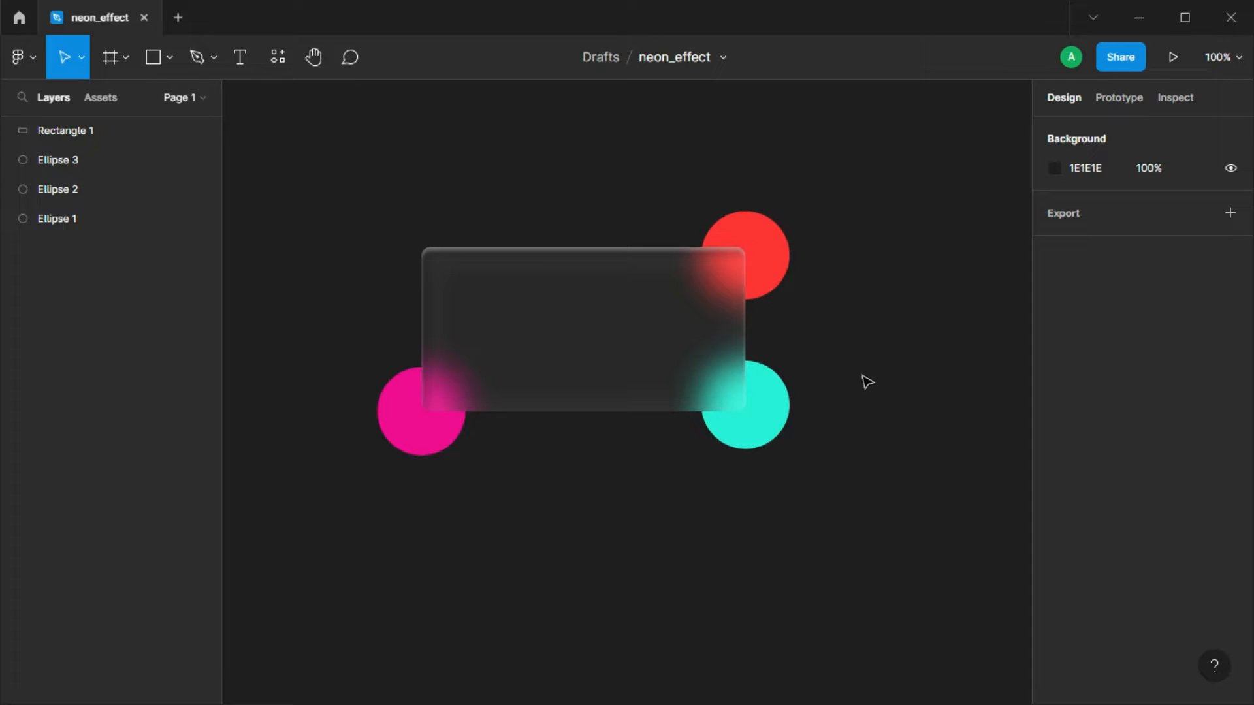
# Step: Move the rectangle up to Y -165 and set the Y offset of its 40% white inner shadow to 0
pyautogui.click(614, 344)
pyautogui.moveTo(613, 344); pyautogui.dragTo(629, 323)
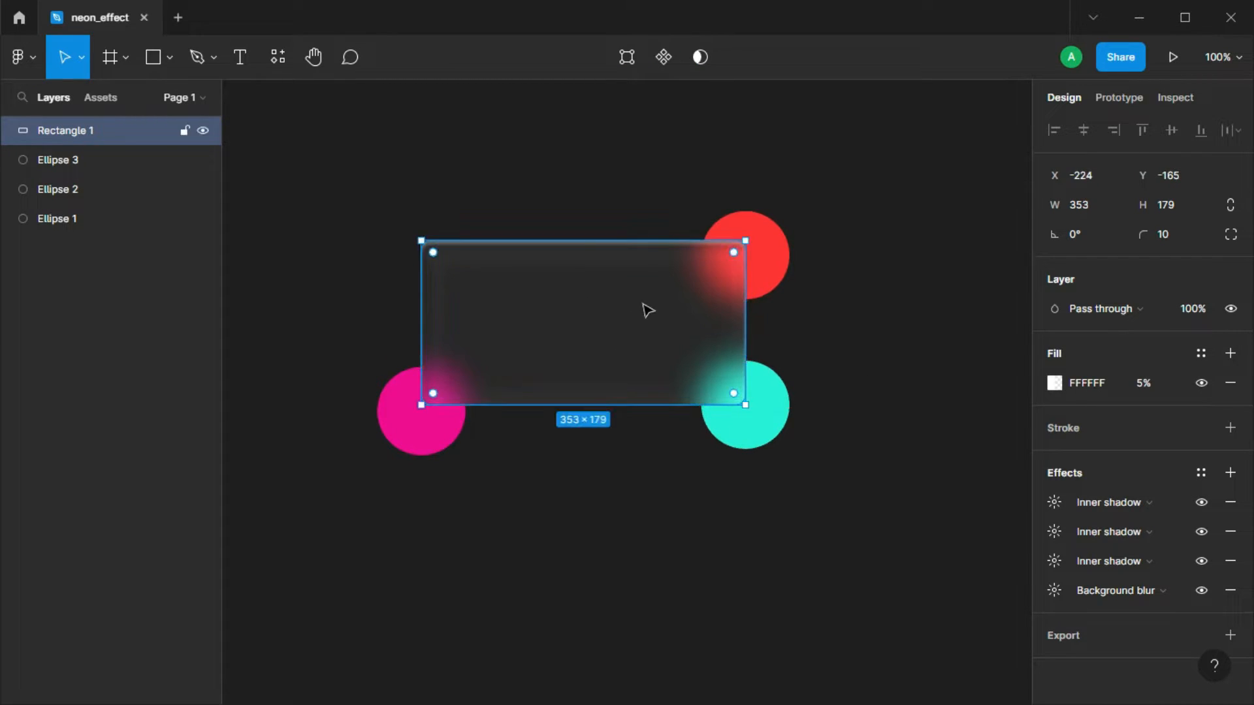
pyautogui.click(1062, 535)
pyautogui.click(867, 607)
pyautogui.write('-1')
pyautogui.press('Return')
pyautogui.press('Down')
pyautogui.press('Down')
pyautogui.press('Down')
pyautogui.press('Up')
pyautogui.press('Up')
pyautogui.press('Up')
pyautogui.press('Up')
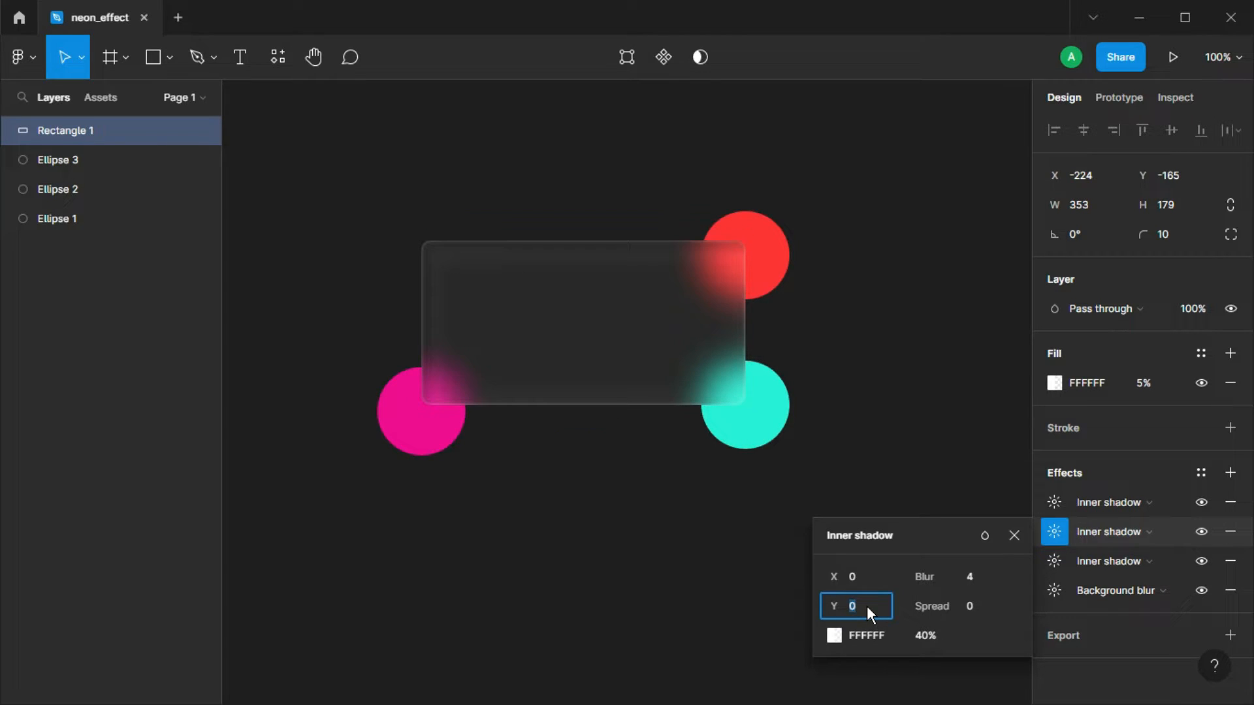
# Step: Increase the blur of the 40% white inner shadow
pyautogui.click(973, 575)
pyautogui.write('7')
pyautogui.press('Return')
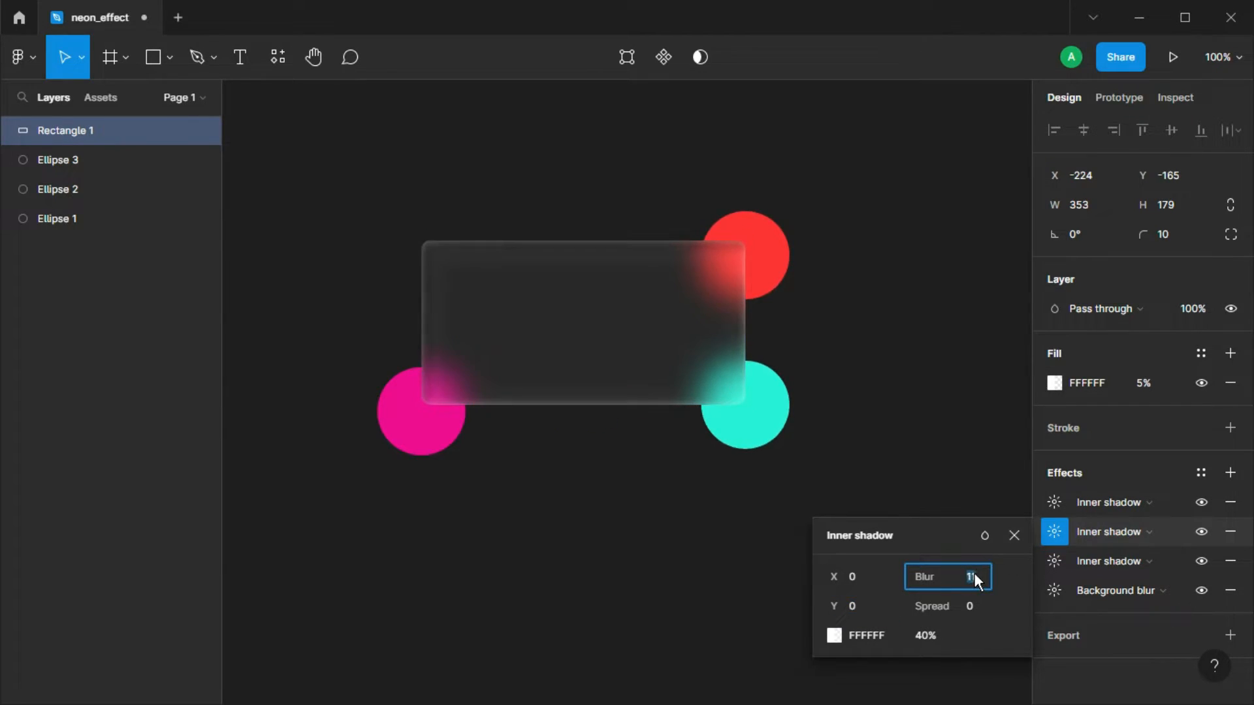
pyautogui.click(1015, 535)
# Step: Adjust the black inner shadow's X offset to -10
pyautogui.click(1054, 502)
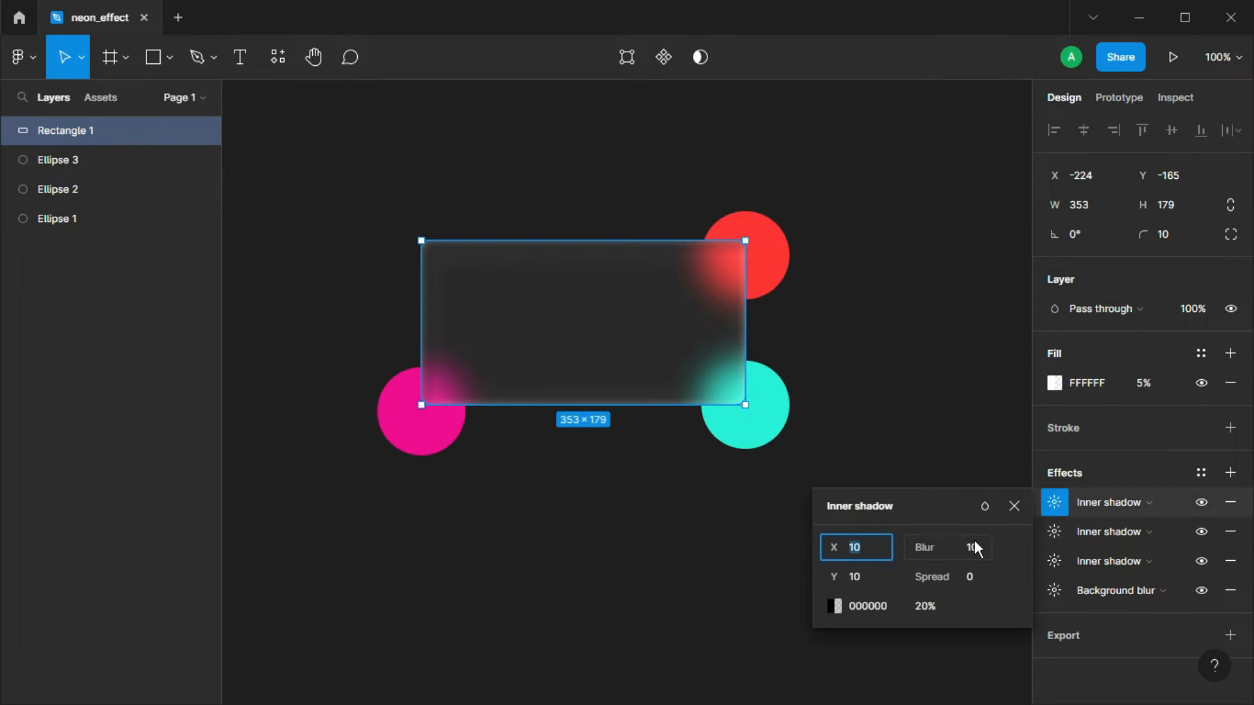
pyautogui.press('Up')
pyautogui.press('Up')
pyautogui.press('Up')
pyautogui.press('Up')
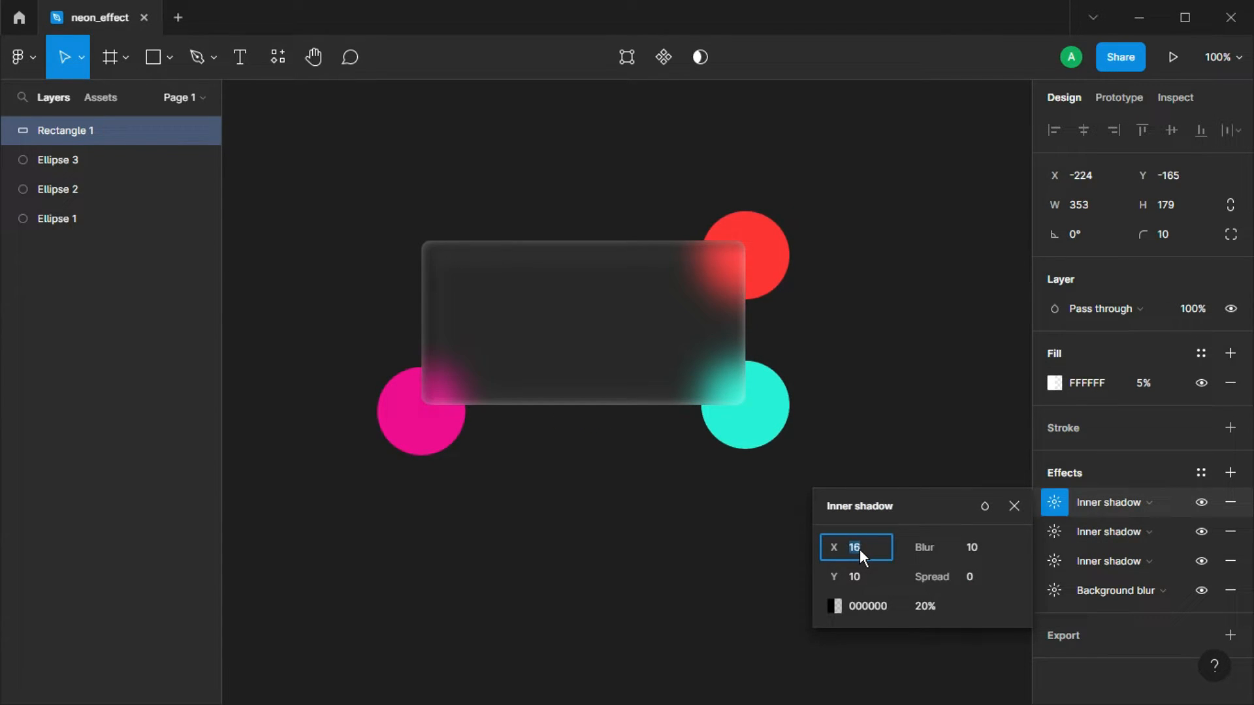
pyautogui.press('Down')
pyautogui.press('Down')
pyautogui.press('Down')
pyautogui.press('Down')
pyautogui.press('Down')
pyautogui.press('Down')
pyautogui.press('Down')
pyautogui.press('Down')
pyautogui.press('Down')
pyautogui.press('Down')
pyautogui.press('Down')
pyautogui.press('Down')
pyautogui.press('Down')
pyautogui.press('Down')
pyautogui.press('Down')
pyautogui.press('Down')
pyautogui.press('Down')
pyautogui.press('Down')
pyautogui.press('Down')
pyautogui.press('Down')
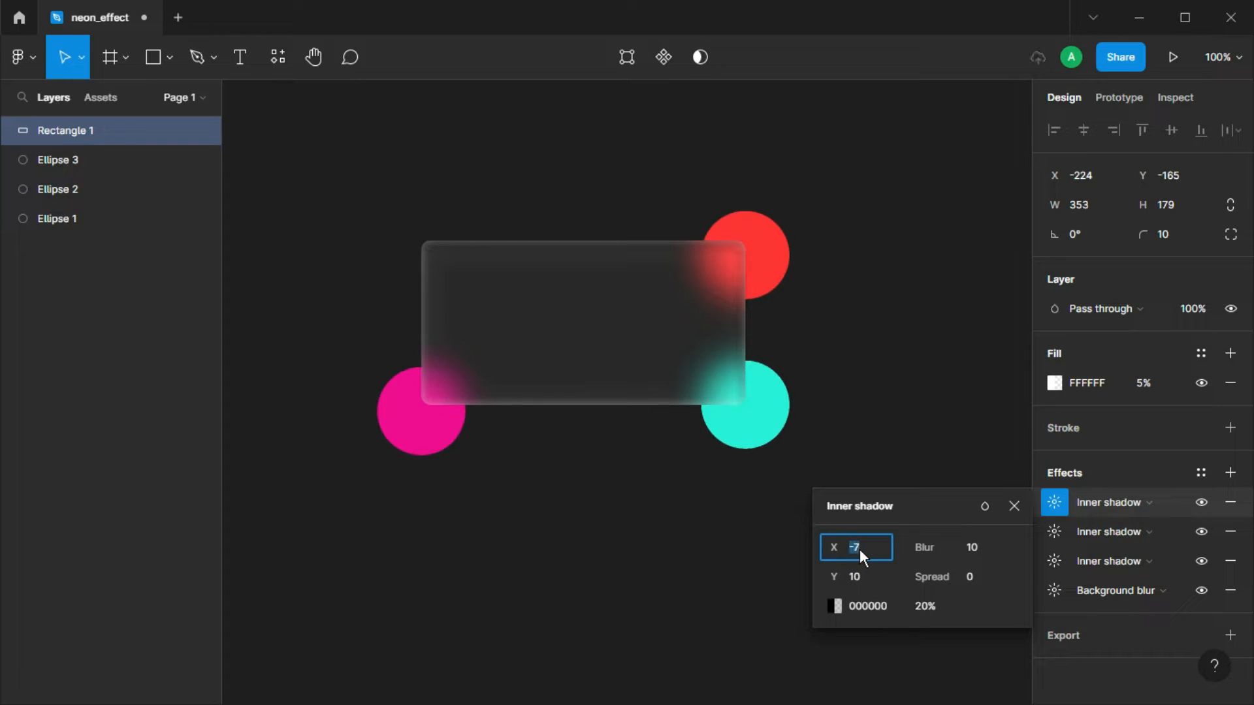
# Step: Raise the Y offset of the card's black inner shadow to 168
pyautogui.press('Up')
pyautogui.press('Up')
pyautogui.press('Up')
pyautogui.press('Up')
pyautogui.press('Up')
pyautogui.press('Up')
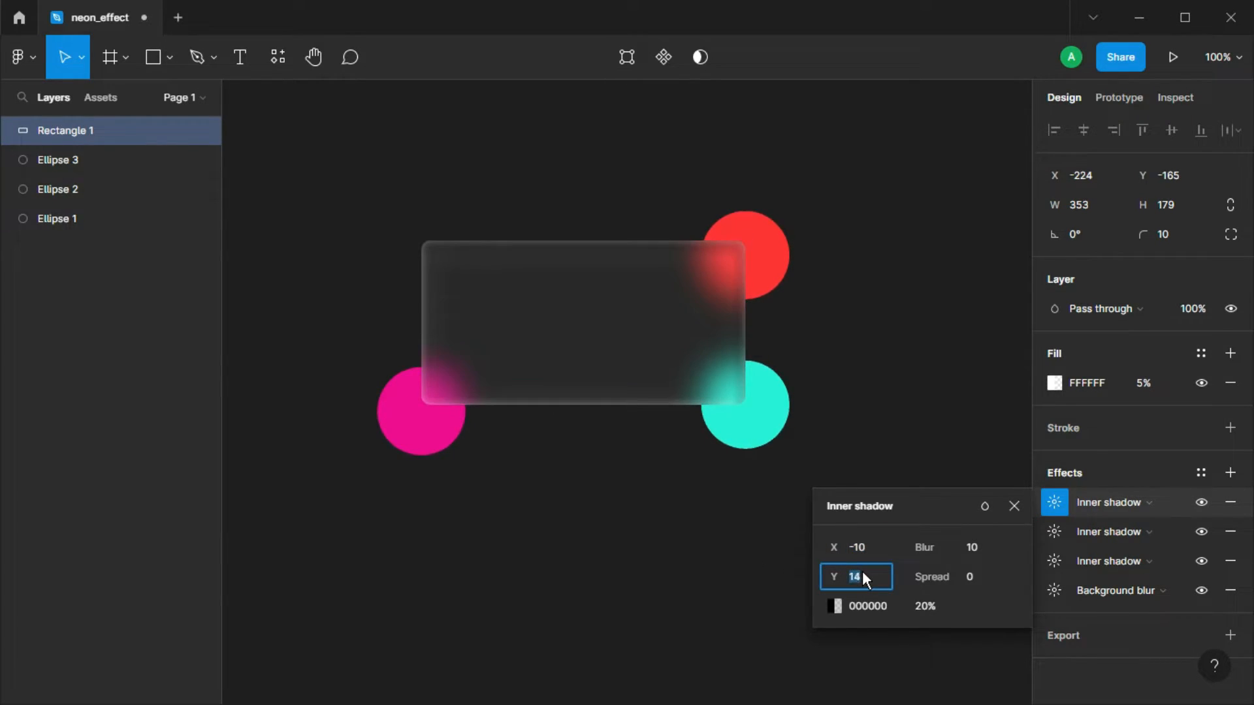
pyautogui.press('Up')
pyautogui.press('Up')
pyautogui.press('Up')
pyautogui.press('Up')
pyautogui.press('Up')
pyautogui.press('Up')
pyautogui.press('Up')
pyautogui.press('Up')
pyautogui.press('Up')
pyautogui.press('Up')
pyautogui.press('Up')
pyautogui.press('Up')
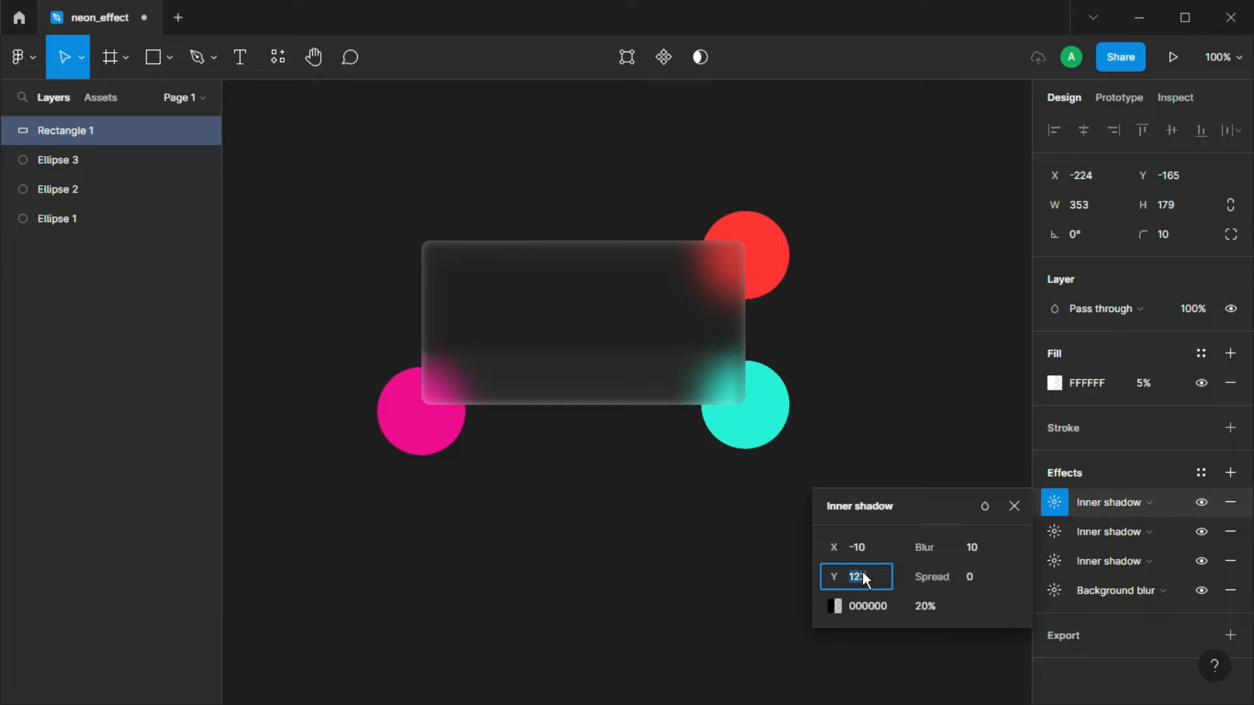
pyautogui.press('Up')
pyautogui.press('Up')
pyautogui.press('Up')
pyautogui.press('Up')
pyautogui.press('Up')
pyautogui.press('Up')
pyautogui.press('Up')
pyautogui.press('Up')
pyautogui.press('Up')
pyautogui.press('Up')
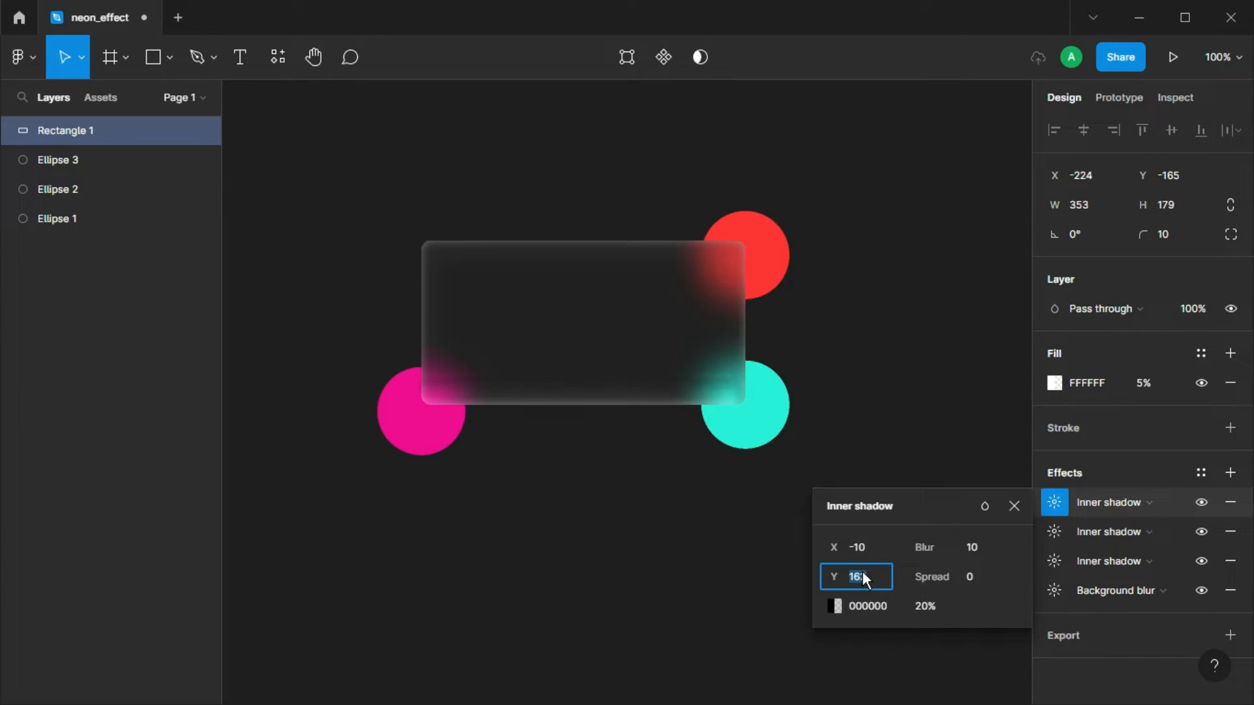
# Step: Try near-white FFFEFE as the color of the 20% inner shadow, and return it to black 000000
pyautogui.click(835, 607)
pyautogui.moveTo(653, 398); pyautogui.dragTo(593, 250)
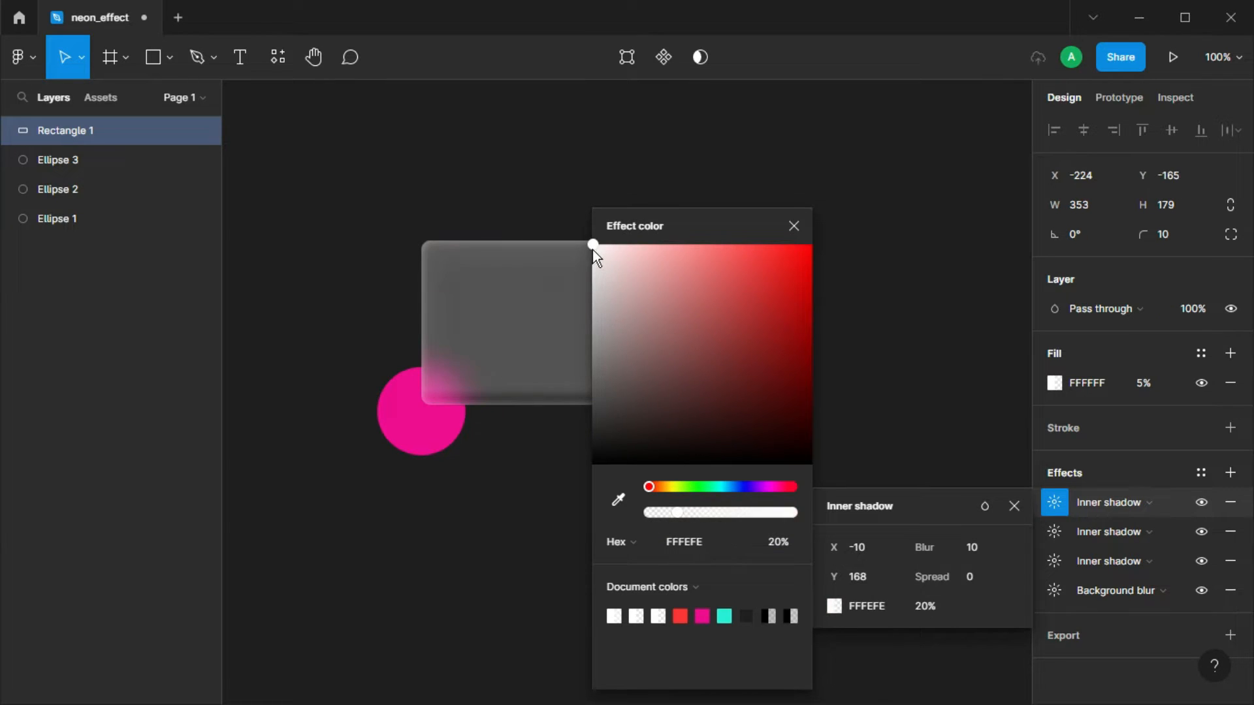
pyautogui.moveTo(693, 228); pyautogui.dragTo(914, 173)
pyautogui.moveTo(849, 280); pyautogui.dragTo(816, 441)
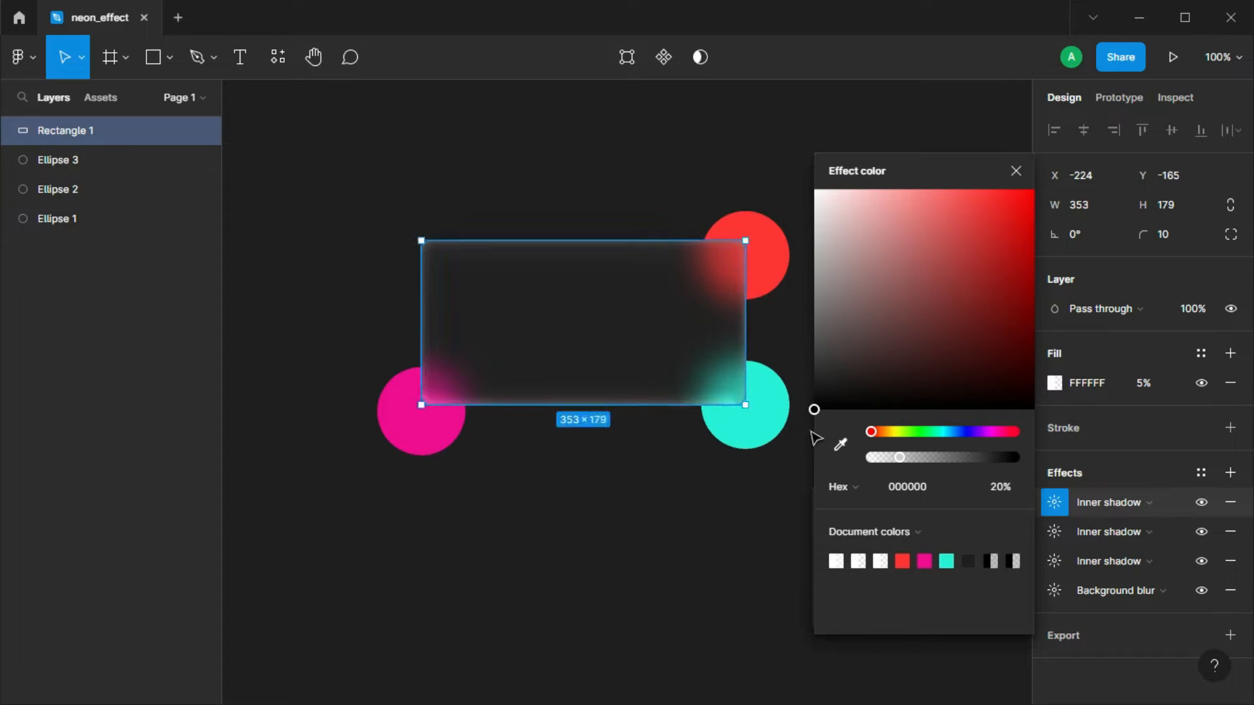
pyautogui.click(1015, 172)
pyautogui.click(847, 327)
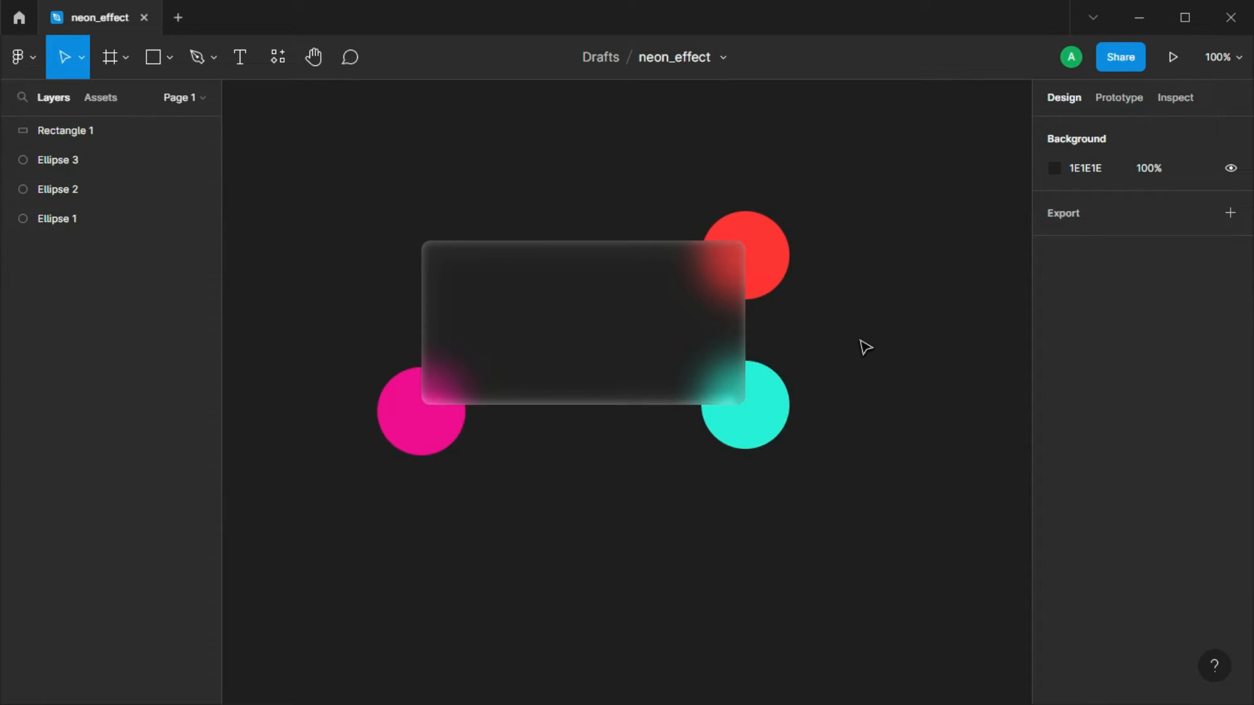
# Step: Generate a noise texture on the canvas with the Noise plugin at maximum density
pyautogui.click(240, 57)
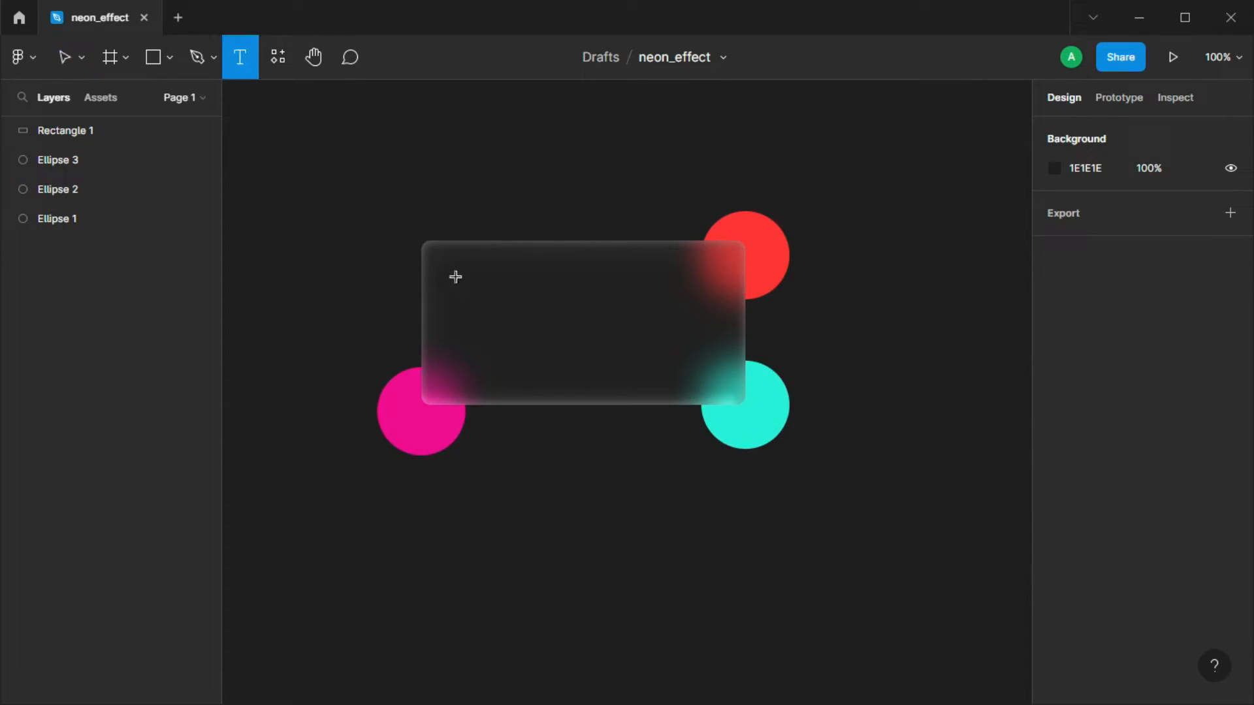
pyautogui.click(452, 277)
pyautogui.click(29, 59)
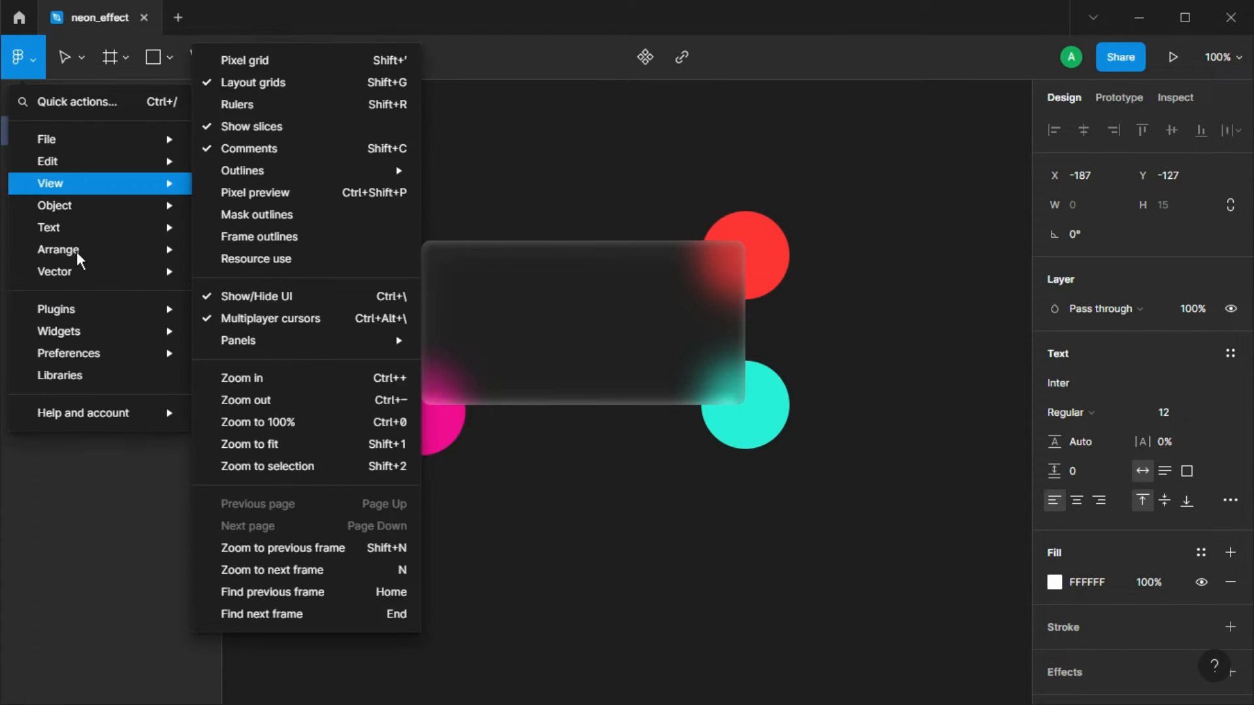
pyautogui.moveTo(98, 316)
pyautogui.click(237, 331)
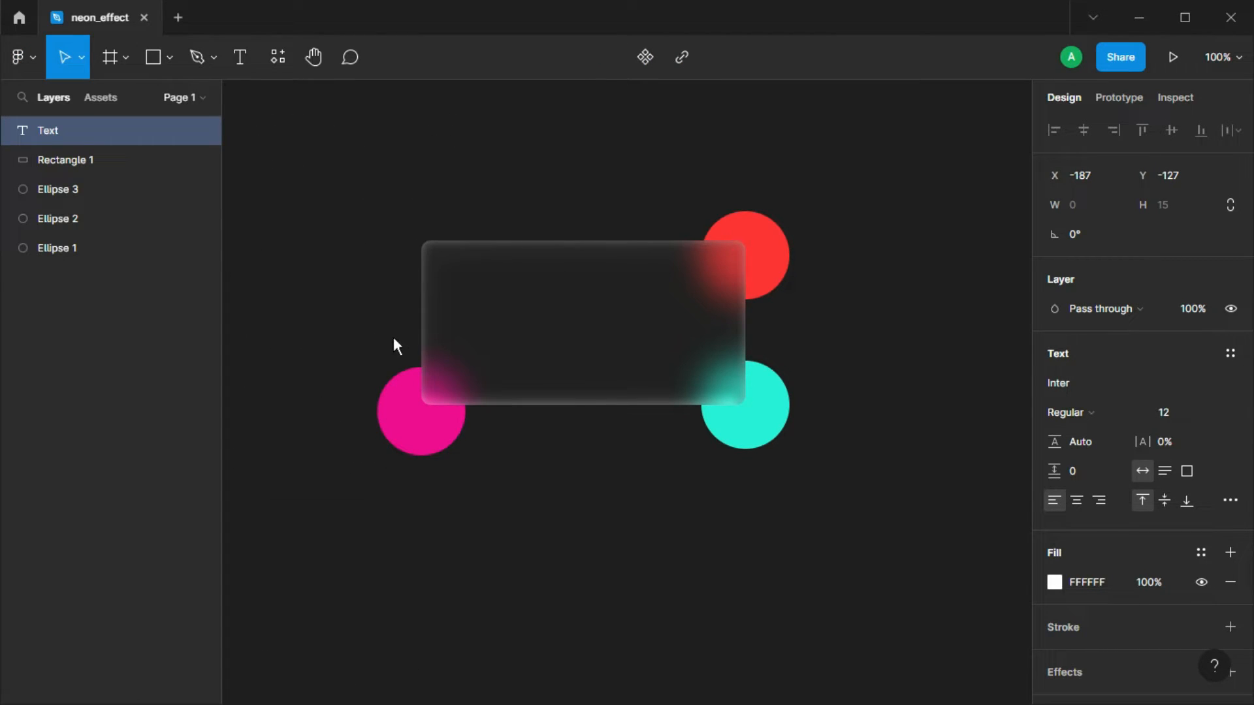
pyautogui.moveTo(651, 467); pyautogui.dragTo(724, 460)
pyautogui.click(710, 580)
# Step: Align the noise rectangle with the glass card and resize it to 353 × 179 so it covers the card
pyautogui.moveTo(639, 196); pyautogui.dragTo(991, 197)
pyautogui.moveTo(669, 352); pyautogui.dragTo(562, 303)
pyautogui.moveTo(621, 333); pyautogui.dragTo(745, 334)
pyautogui.moveTo(634, 443); pyautogui.dragTo(636, 405)
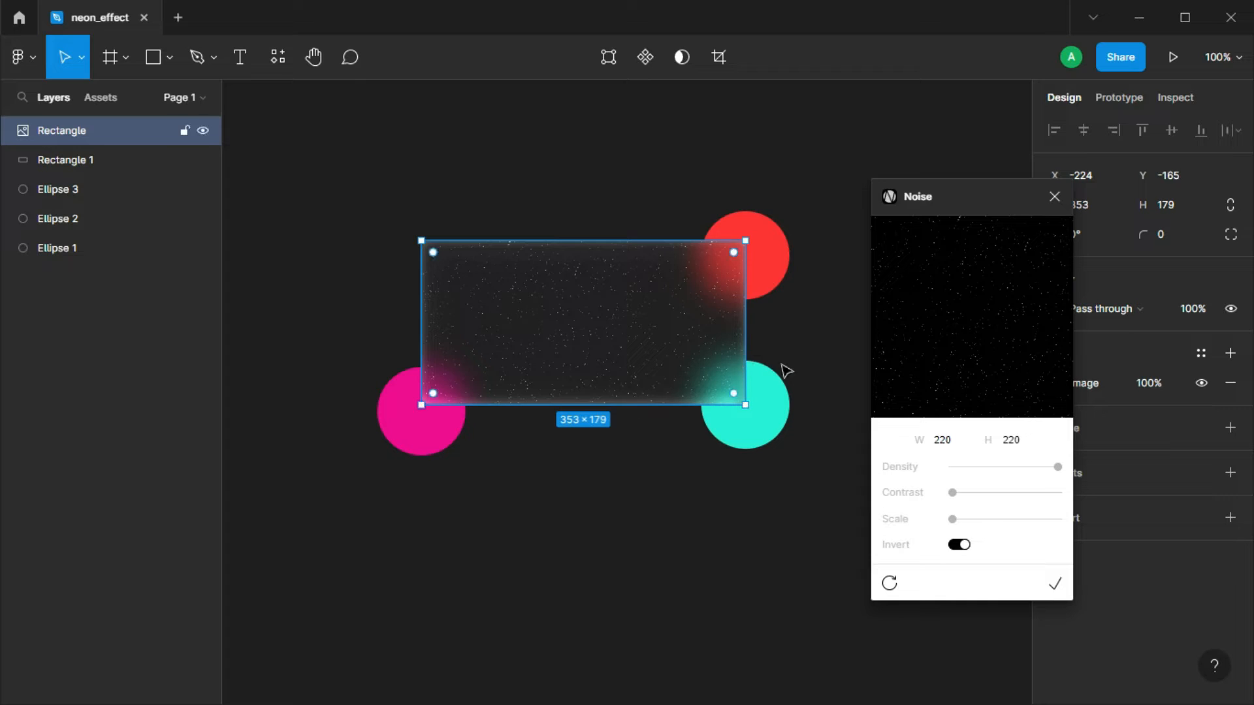
# Step: Round the noise rectangle's corners to a radius of 8 and close the Noise plugin
pyautogui.moveTo(732, 256); pyautogui.dragTo(739, 255)
pyautogui.click(823, 327)
pyautogui.moveTo(977, 208); pyautogui.dragTo(925, 226)
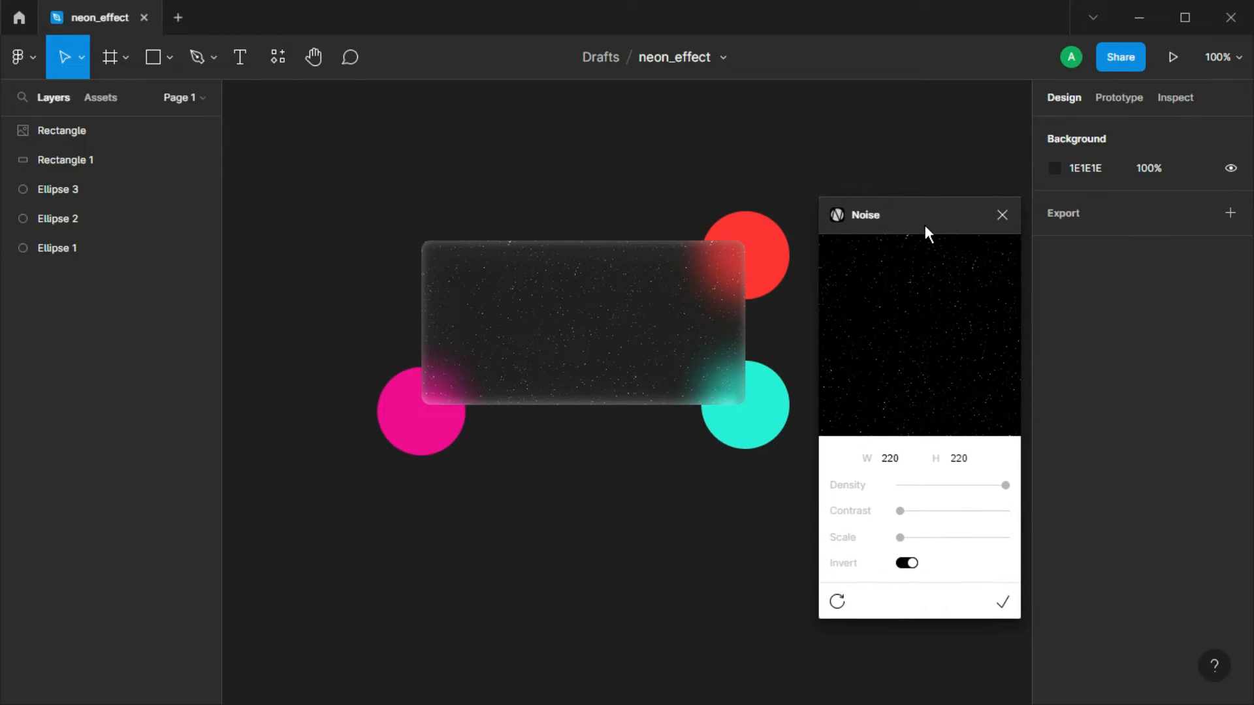
pyautogui.click(1001, 216)
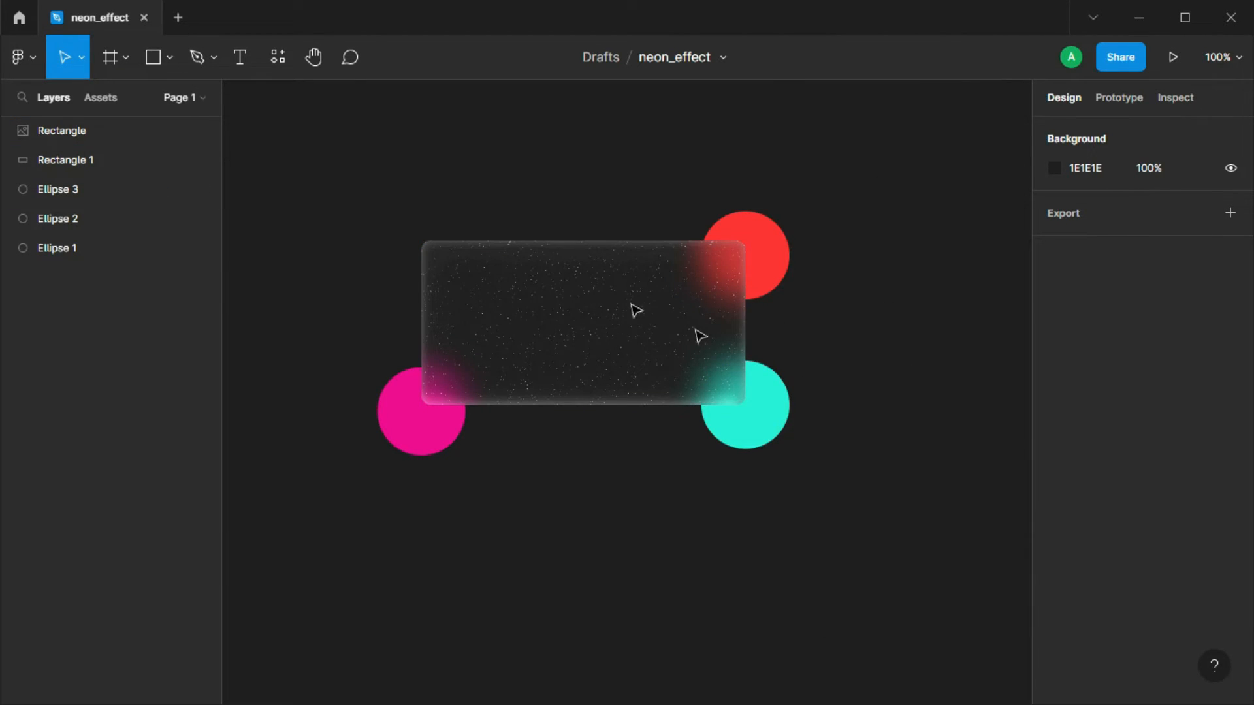
# Step: Move the circles behind the card: pink to X -219, Y -82, red to X 26, Y -165, turquoise to X -70, Y -91
pyautogui.click(424, 421)
pyautogui.moveTo(428, 419); pyautogui.dragTo(477, 368)
pyautogui.moveTo(778, 258); pyautogui.dragTo(716, 293)
pyautogui.moveTo(768, 420); pyautogui.dragTo(627, 364)
# Step: Add a background blur effect to the turquoise circle and raise its blur amount past 49
pyautogui.click(1230, 473)
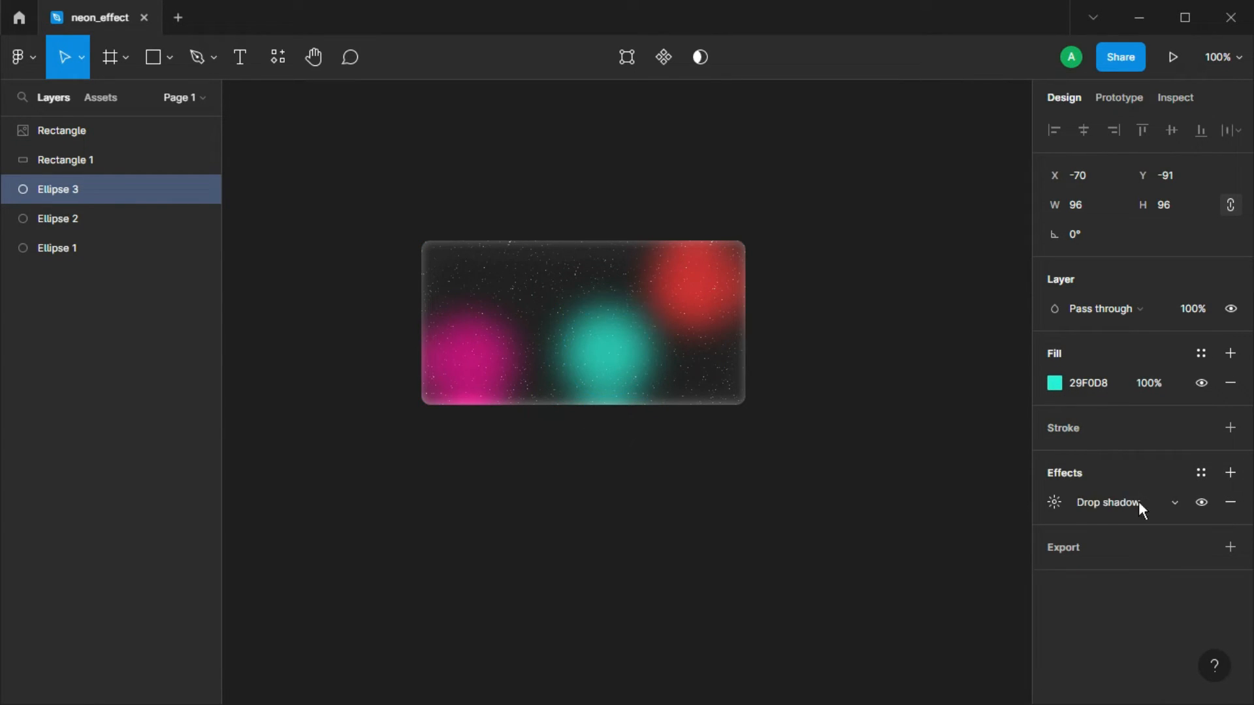
pyautogui.click(1144, 503)
pyautogui.click(1131, 547)
pyautogui.click(1054, 504)
pyautogui.write('36')
pyautogui.press('Return')
pyautogui.press('Up')
pyautogui.press('Up')
pyautogui.press('Up')
pyautogui.press('Up')
pyautogui.press('Up')
pyautogui.press('Up')
pyautogui.press('Up')
pyautogui.press('Up')
pyautogui.press('Up')
pyautogui.press('Up')
pyautogui.press('Up')
pyautogui.press('Up')
pyautogui.press('Up')
pyautogui.press('Up')
pyautogui.press('Up')
pyautogui.press('Up')
pyautogui.press('Up')
pyautogui.press('Up')
pyautogui.press('Up')
pyautogui.press('Up')
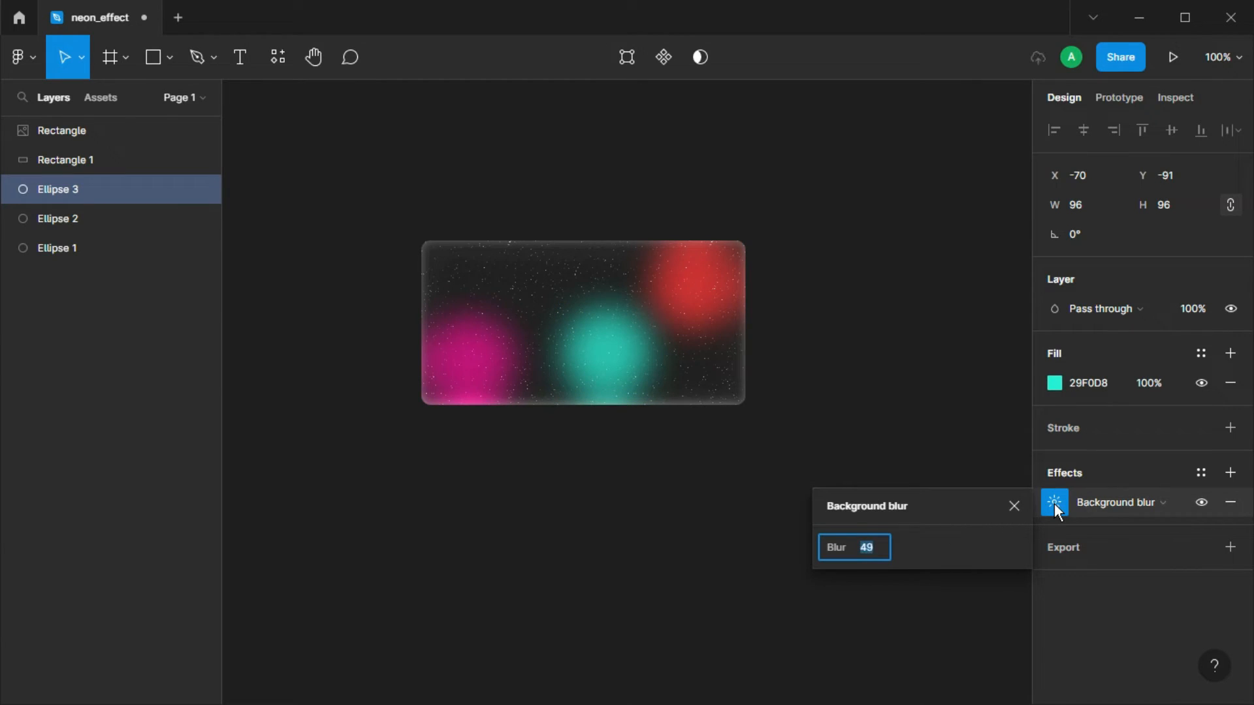
pyautogui.press('Up')
pyautogui.press('Up')
pyautogui.press('Up')
pyautogui.press('Up')
pyautogui.press('Up')
pyautogui.press('Up')
pyautogui.press('Up')
pyautogui.press('Up')
pyautogui.press('Up')
pyautogui.press('Up')
pyautogui.press('Up')
pyautogui.click(1014, 507)
# Step: Group the noise rectangle with the glass card and move the group below the circles
pyautogui.click(582, 279)
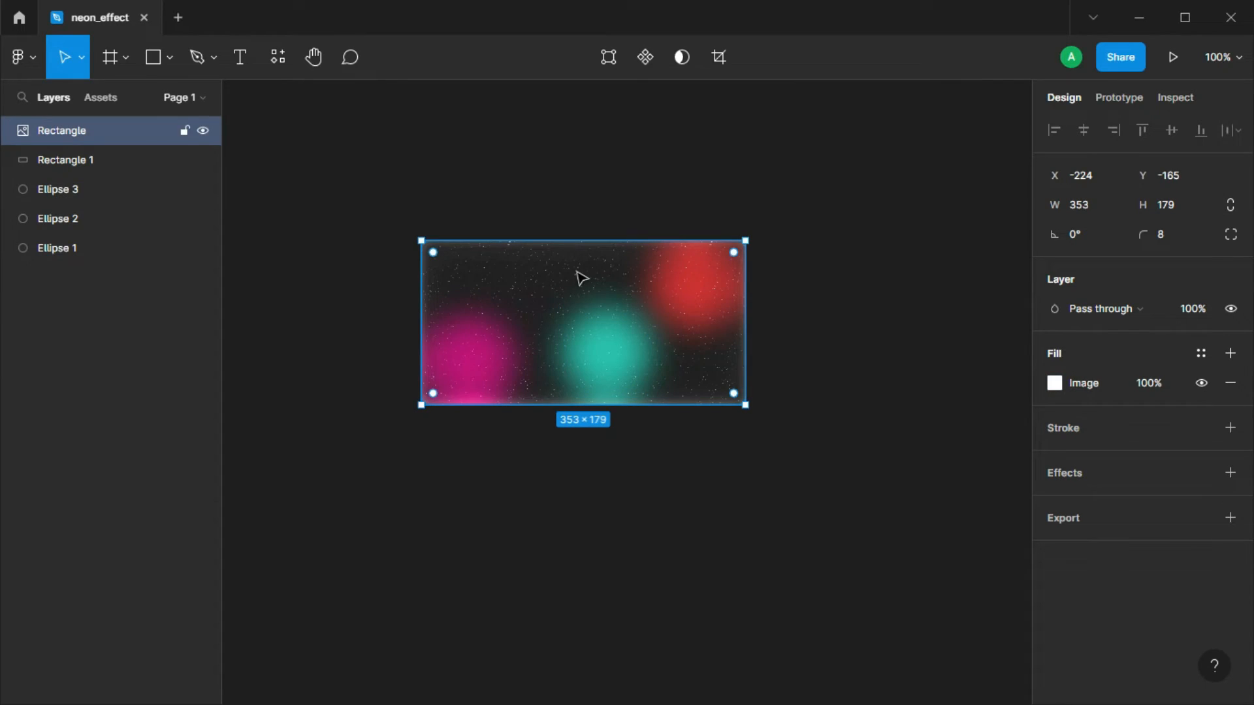
pyautogui.keyDown('shift'); pyautogui.click(69, 154); pyautogui.keyUp('shift')
pyautogui.rightClick(69, 155)
pyautogui.click(120, 311)
pyautogui.moveTo(551, 321); pyautogui.dragTo(556, 590)
# Step: Add a layer blur effect to the pink circle and raise its blur amount past 15
pyautogui.click(504, 361)
pyautogui.click(1231, 472)
pyautogui.click(1130, 502)
pyautogui.click(1126, 523)
pyautogui.click(1056, 503)
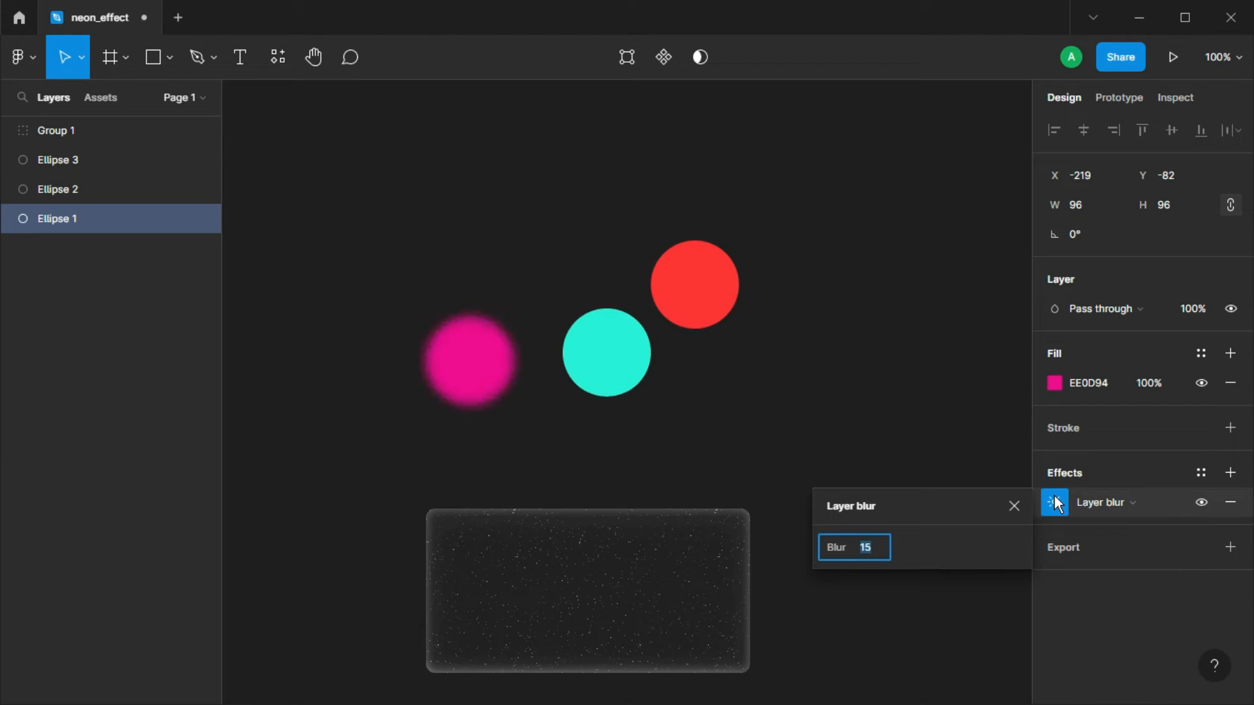
pyautogui.click(1056, 503)
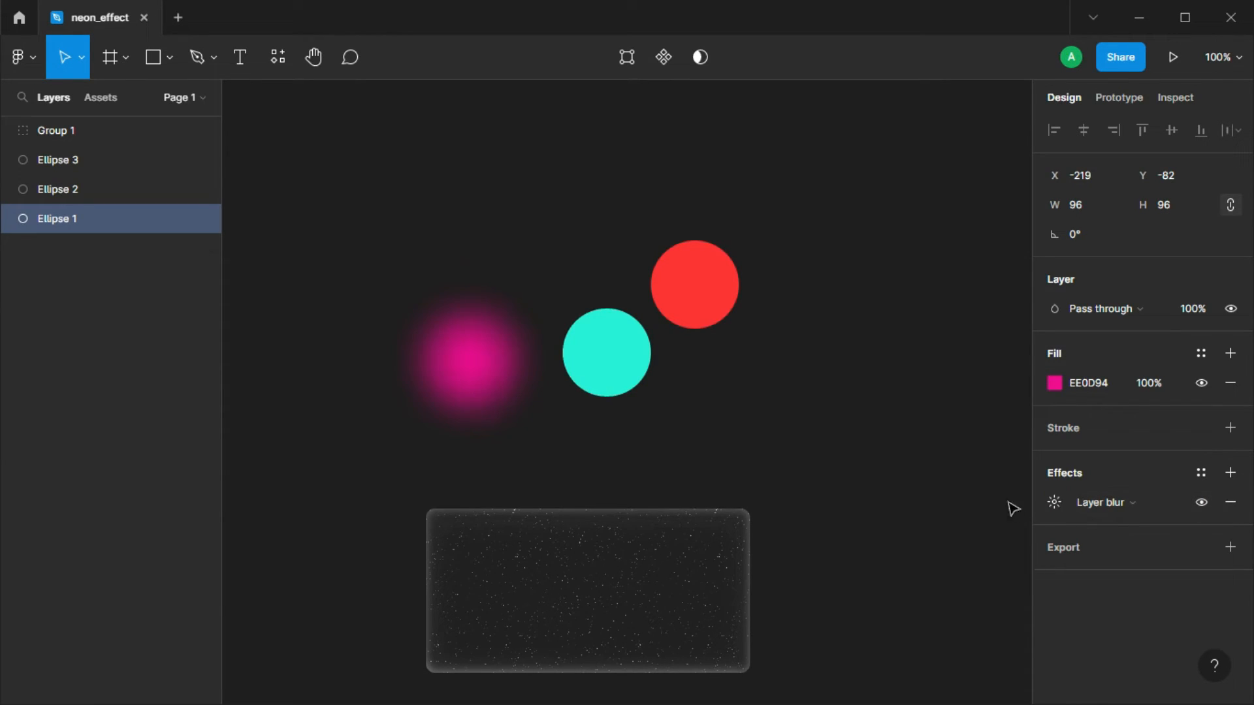
# Step: Change the turquoise circle's effect from background blur to layer blur
pyautogui.click(607, 364)
pyautogui.click(1056, 503)
pyautogui.click(1139, 505)
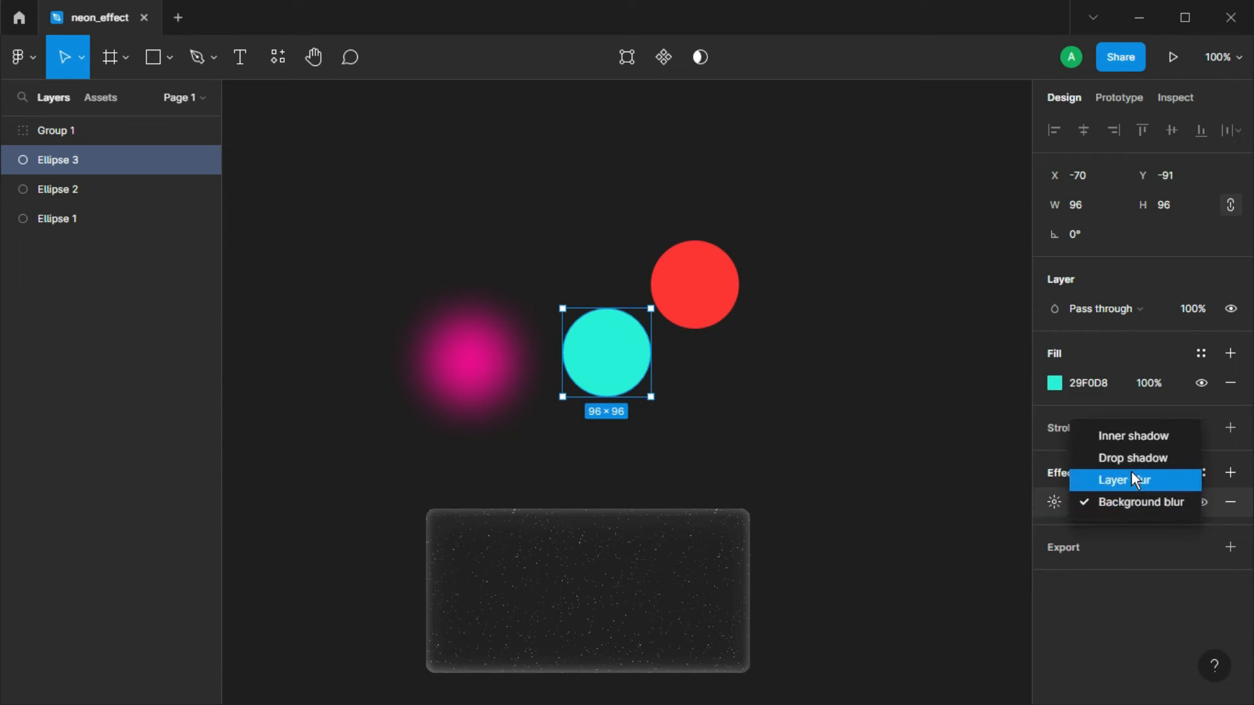
pyautogui.click(1133, 478)
# Step: Add a layer blur effect to the red circle with a blur amount of 32
pyautogui.click(703, 307)
pyautogui.click(1231, 473)
pyautogui.click(1054, 502)
pyautogui.click(1104, 503)
pyautogui.click(1137, 522)
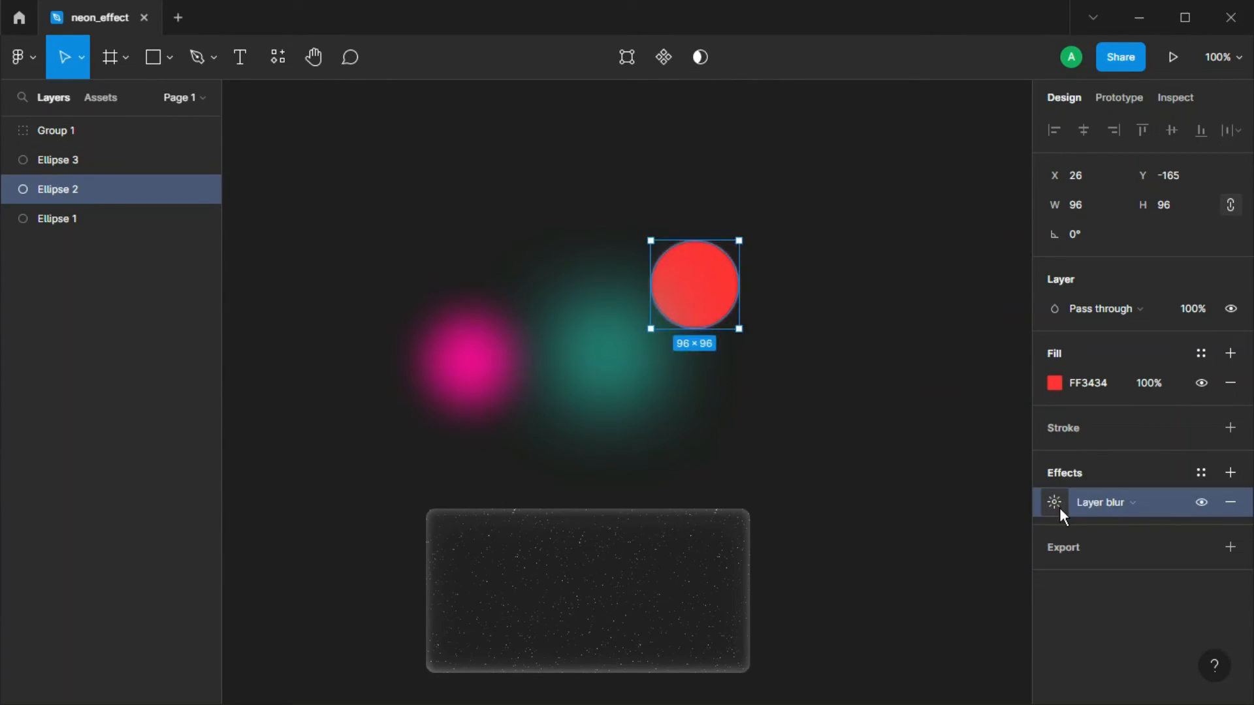
pyautogui.click(1055, 503)
pyautogui.write('20')
pyautogui.press('Return')
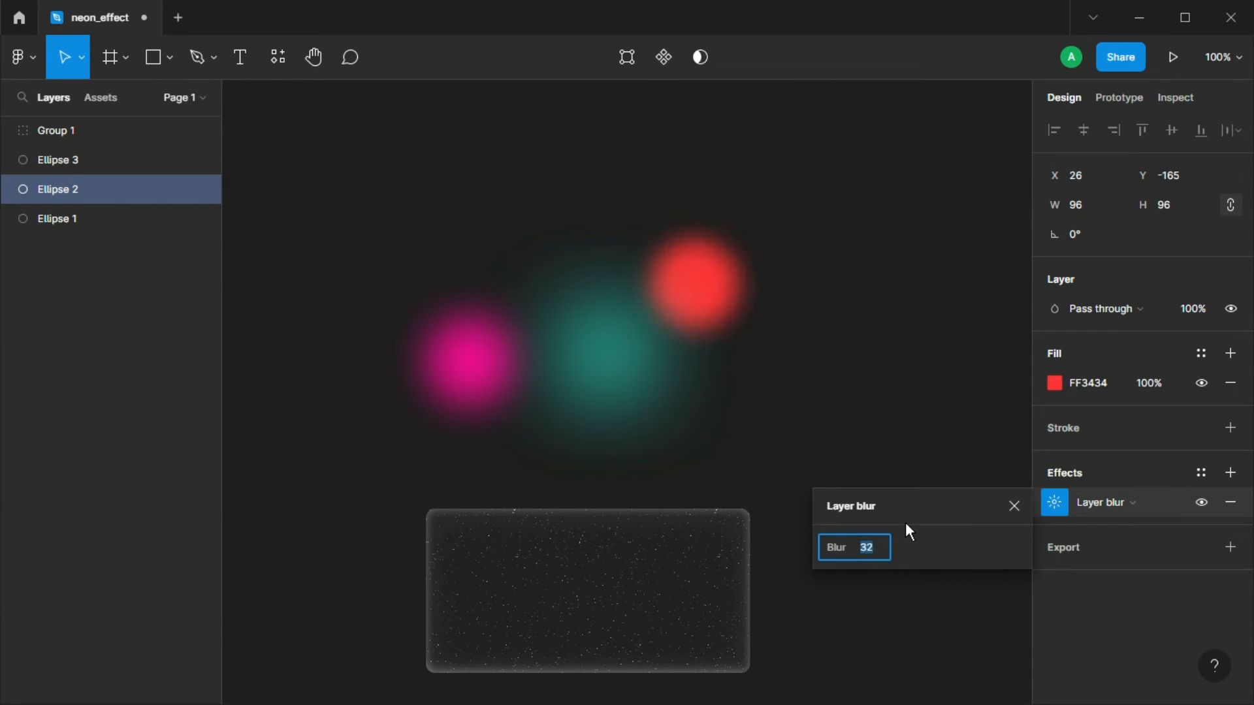
pyautogui.click(1015, 507)
# Step: Shift the pink and red circles inward toward the turquoise one, and place the card group back over the blurred circles
pyautogui.doubleClick(467, 361)
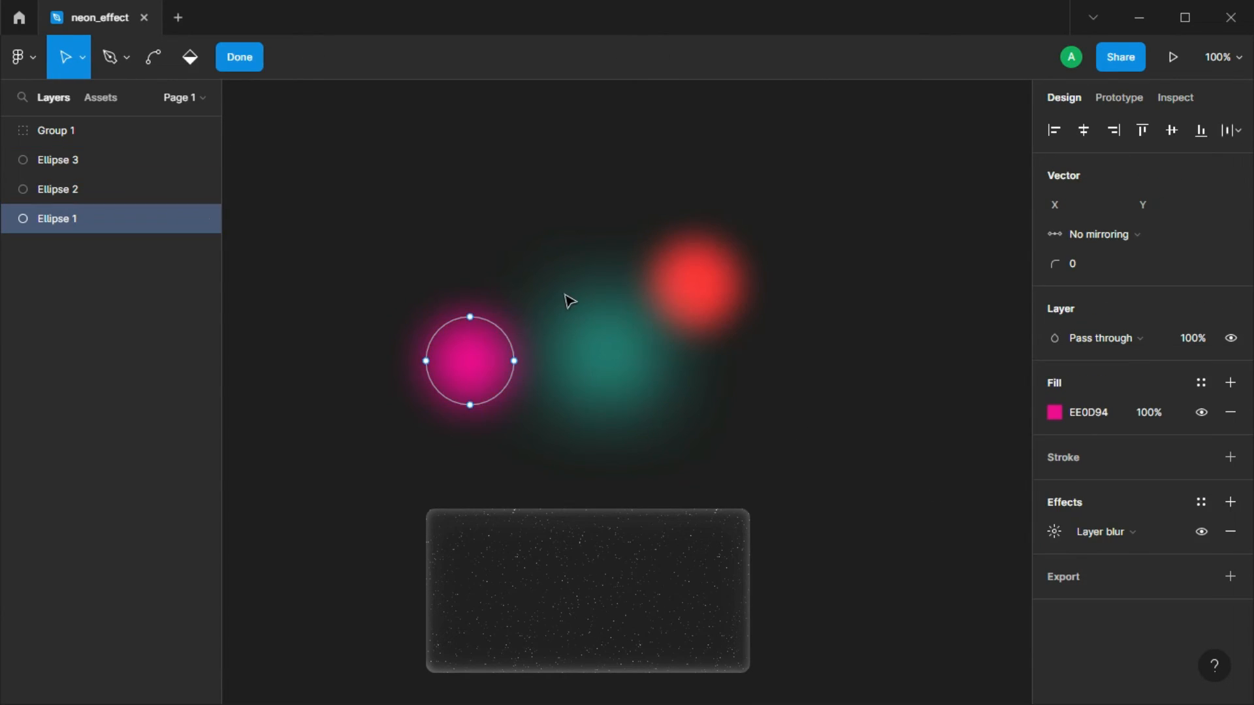
pyautogui.click(248, 66)
pyautogui.moveTo(456, 356); pyautogui.dragTo(513, 340)
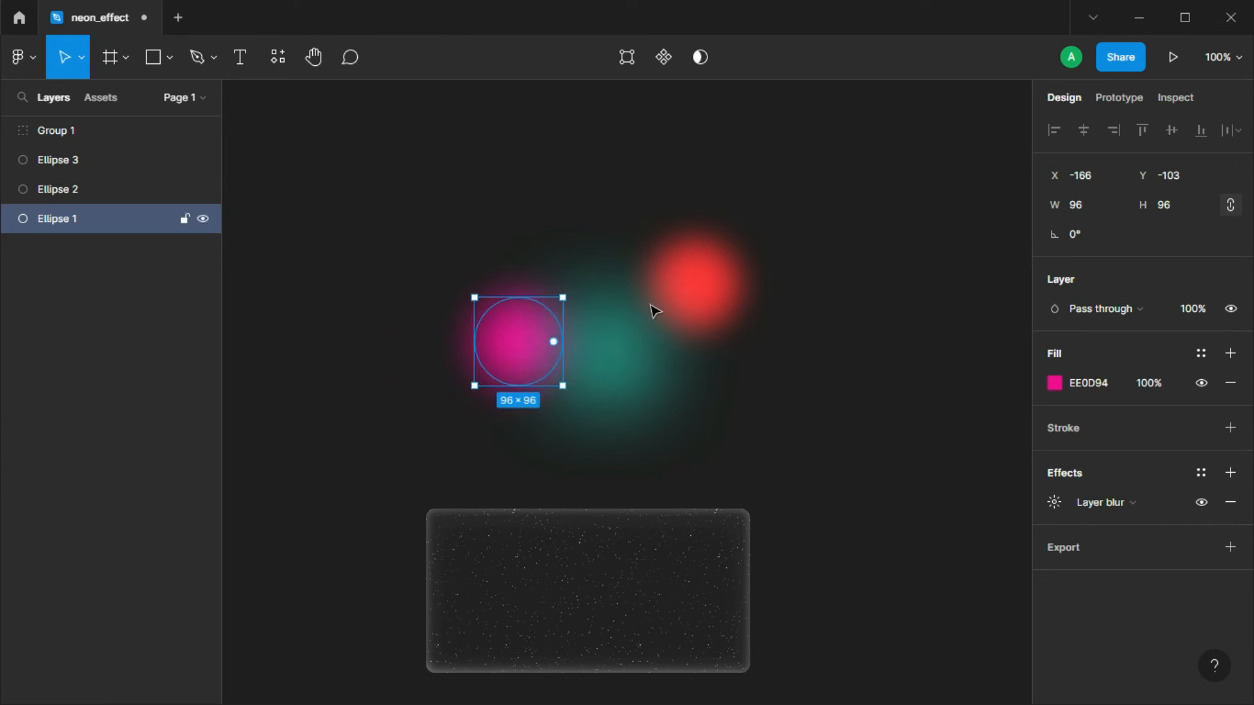
pyautogui.click(694, 297)
pyautogui.moveTo(694, 297); pyautogui.dragTo(666, 300)
pyautogui.moveTo(621, 555); pyautogui.dragTo(641, 324)
pyautogui.click(902, 428)
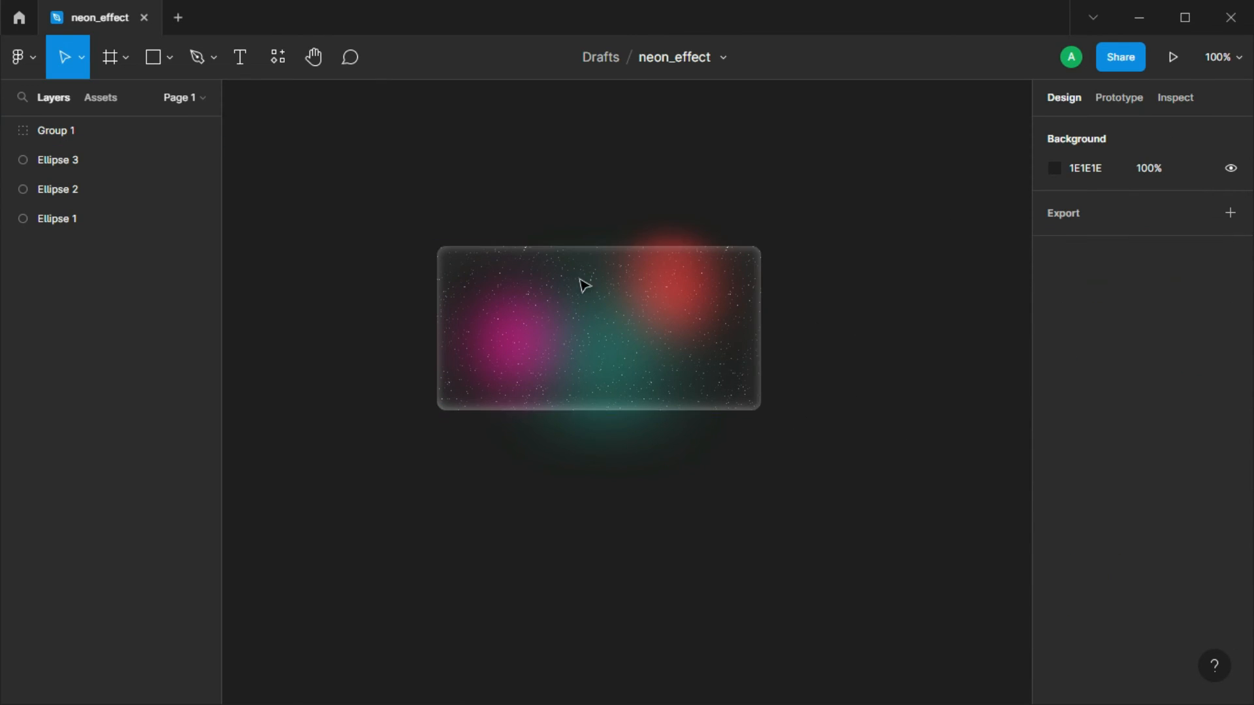
# Step: Add a text layer with the person's full name in the upper-left area of the card
pyautogui.click(241, 65)
pyautogui.click(482, 279)
pyautogui.write('AAAAAAAAAAAAA')
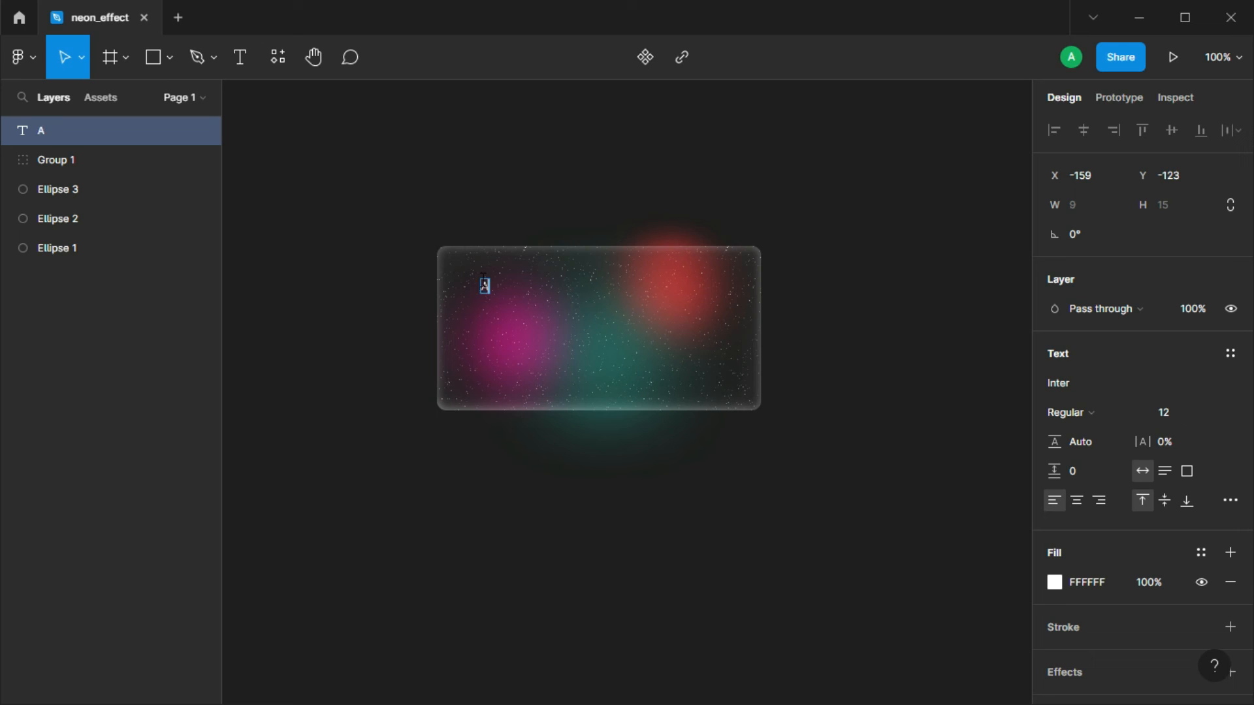
pyautogui.press('BackSpace')
pyautogui.press('BackSpace')
pyautogui.press('BackSpace')
pyautogui.press('BackSpace')
pyautogui.press('BackSpace')
pyautogui.press('BackSpace')
pyautogui.press('BackSpace')
pyautogui.press('BackSpace')
pyautogui.press('BackSpace')
pyautogui.press('BackSpace')
pyautogui.press('BackSpace')
pyautogui.press('BackSpace')
pyautogui.write('pur')
# Step: Set the name text to Bold at size 20 and move it slightly toward the card's upper-left corner
pyautogui.hotkey('ctrl', 'a')
pyautogui.click(1108, 411)
pyautogui.click(1094, 378)
pyautogui.click(1208, 417)
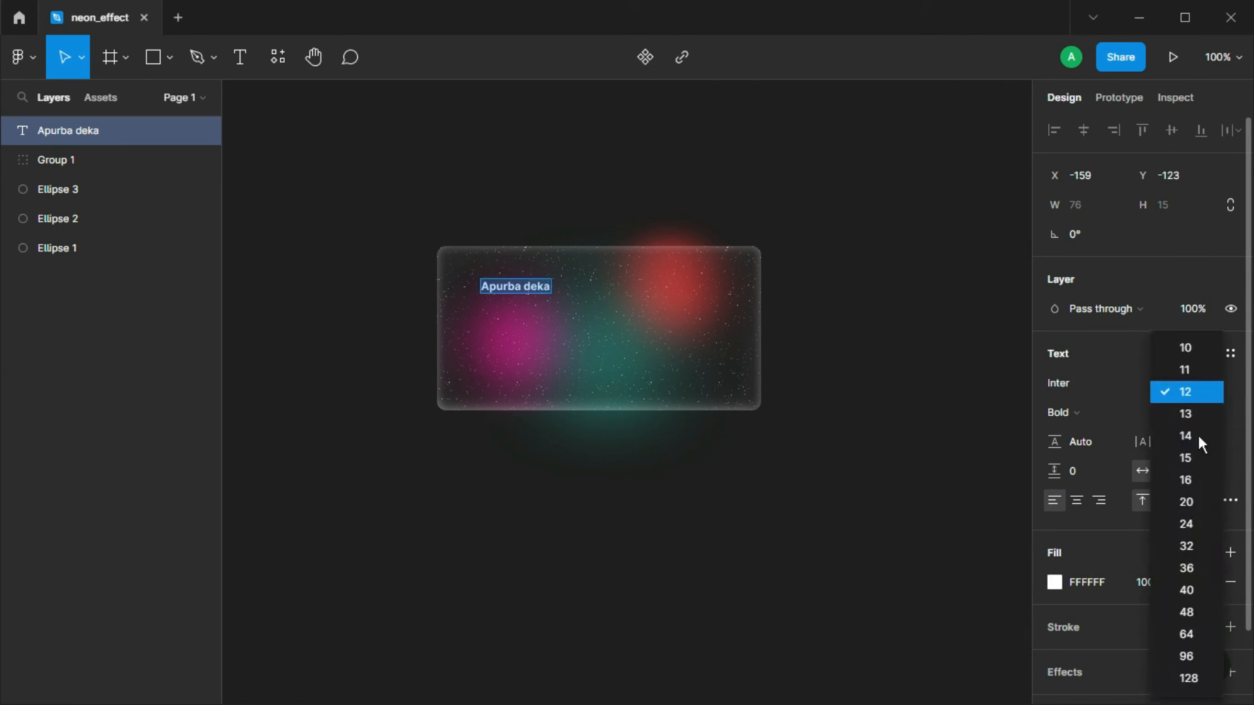
pyautogui.click(1190, 499)
pyautogui.press('Escape')
pyautogui.moveTo(557, 289); pyautogui.dragTo(543, 279)
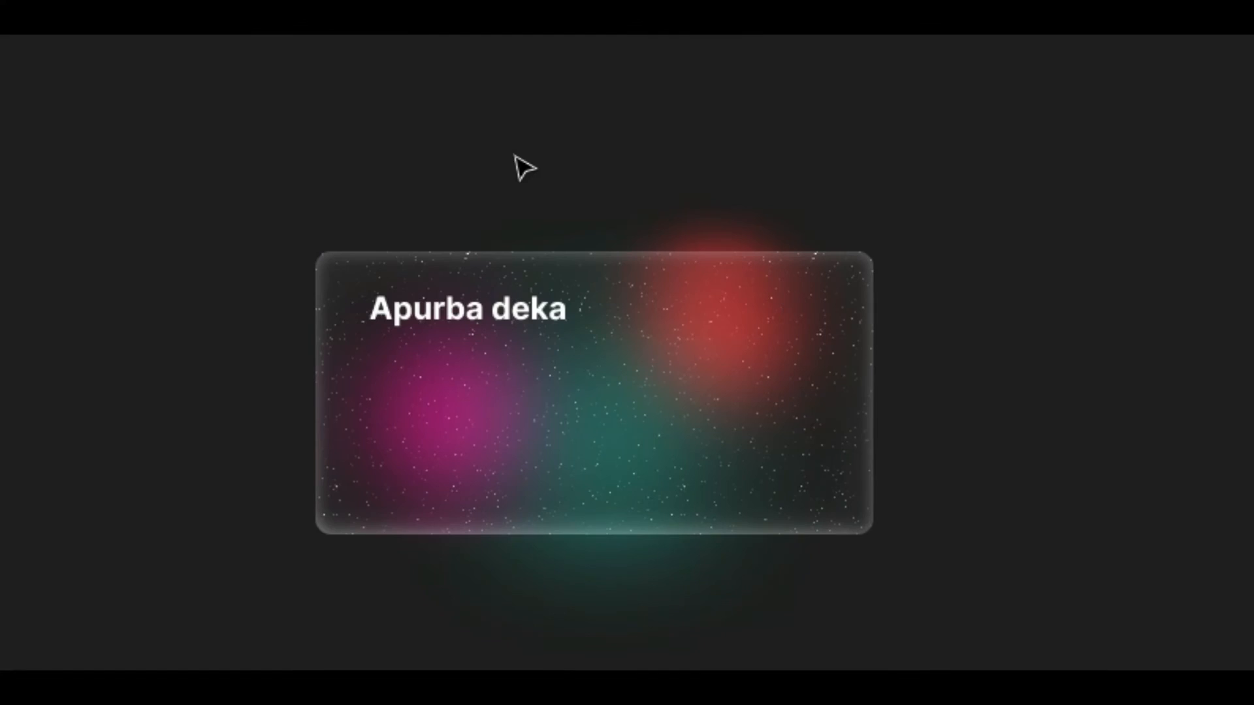